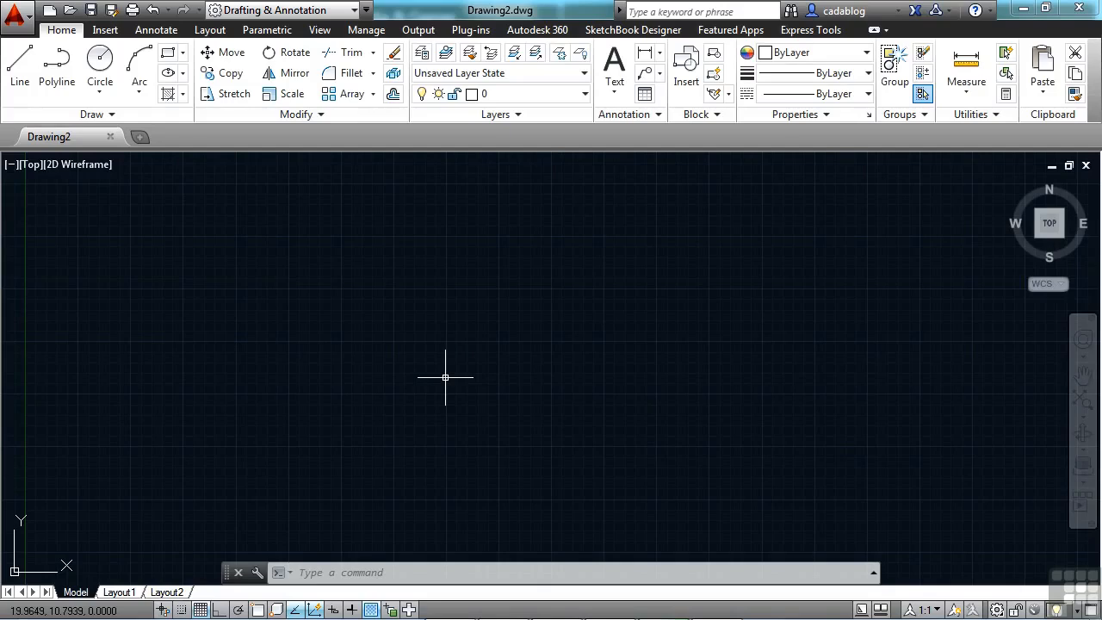
- Draw a shallow three-point arc in the middle of the drawing area, switching its creation direction before placing the endpoint
{"action": "type", "text": "a"}
{"action": "key", "text": "Return"}
{"action": "left_click", "coordinate": [458, 335]}
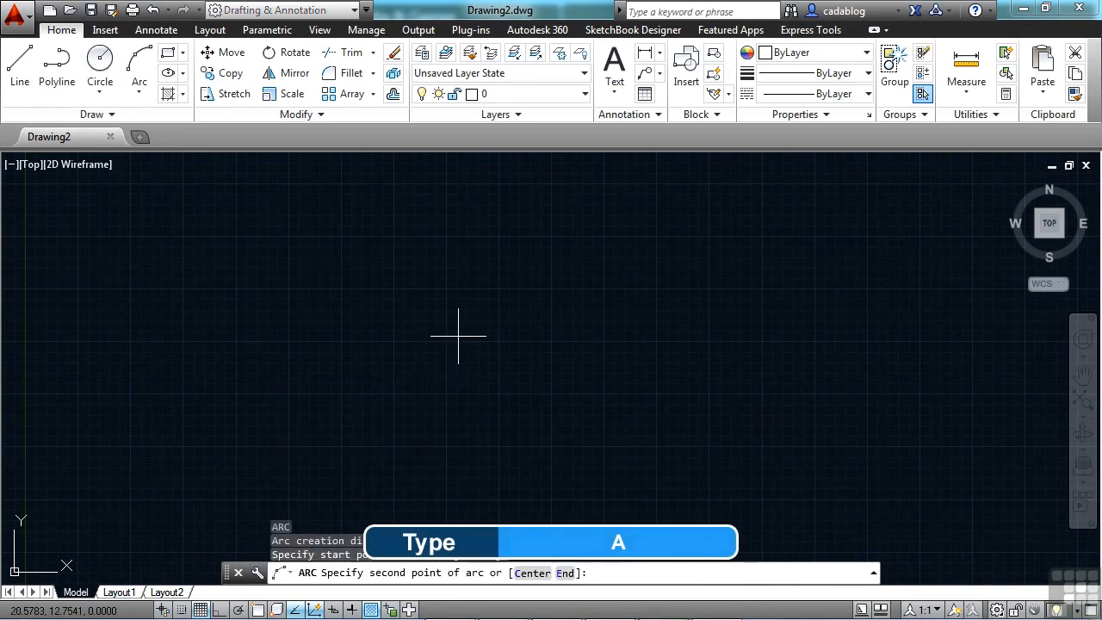
{"action": "left_click", "coordinate": [554, 312]}
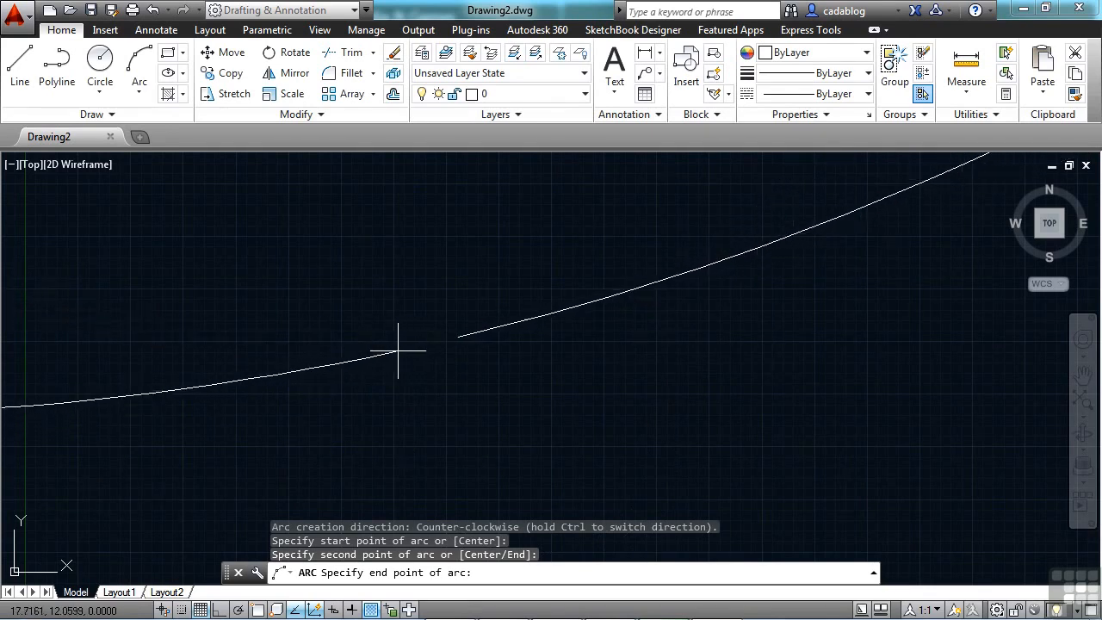
{"action": "key", "text": "ctrl"}
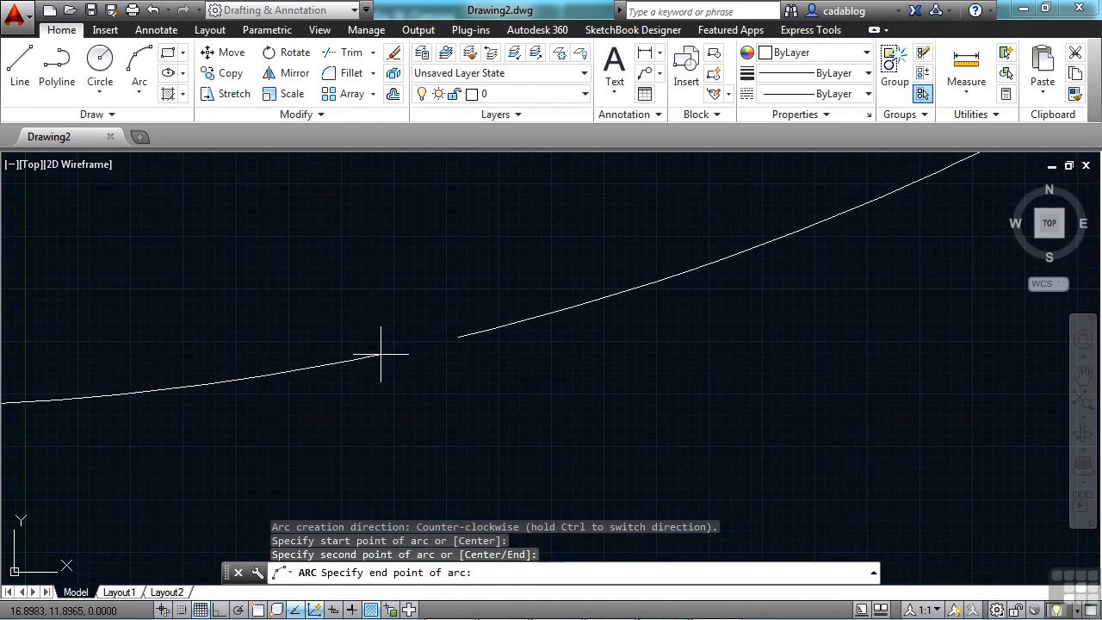
{"action": "left_click", "coordinate": [402, 341]}
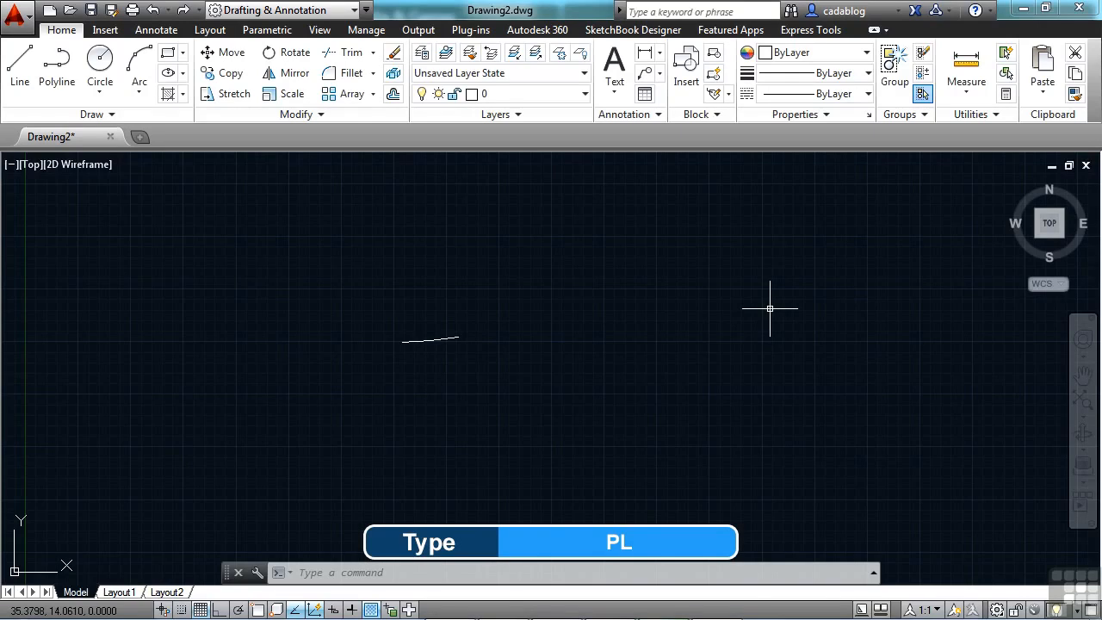
- Draw an open four-segment polyline to the right of the arc, leaving a small gap between its two ends
{"action": "type", "text": "PL"}
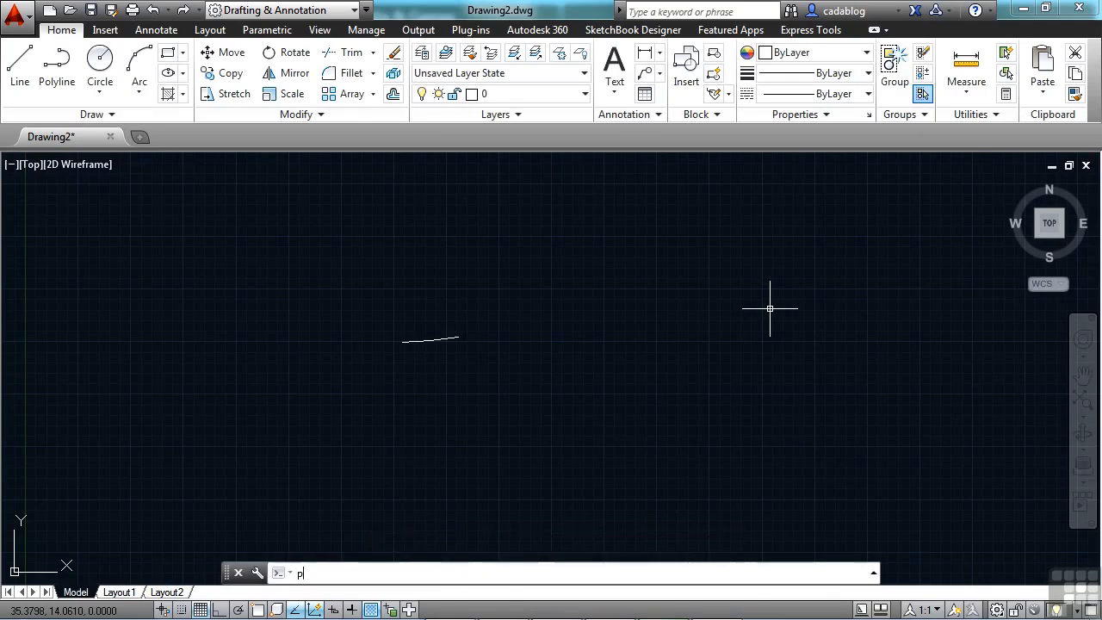
{"action": "key", "text": "Return"}
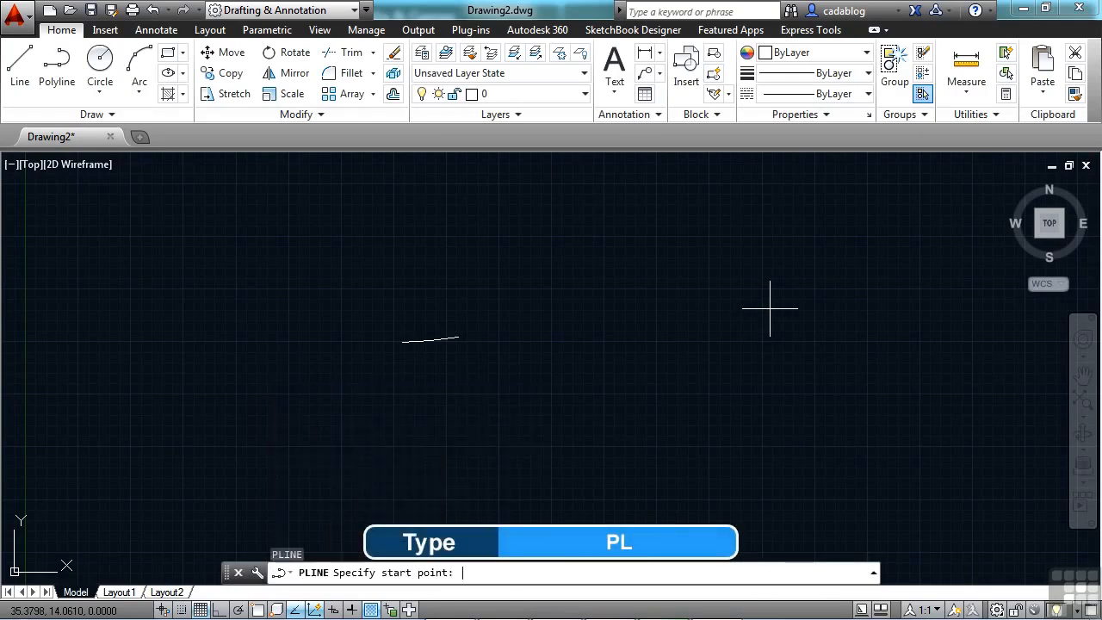
{"action": "left_click", "coordinate": [671, 307]}
{"action": "left_click", "coordinate": [604, 349]}
{"action": "left_click", "coordinate": [640, 404]}
{"action": "left_click", "coordinate": [737, 370]}
{"action": "left_click", "coordinate": [696, 314]}
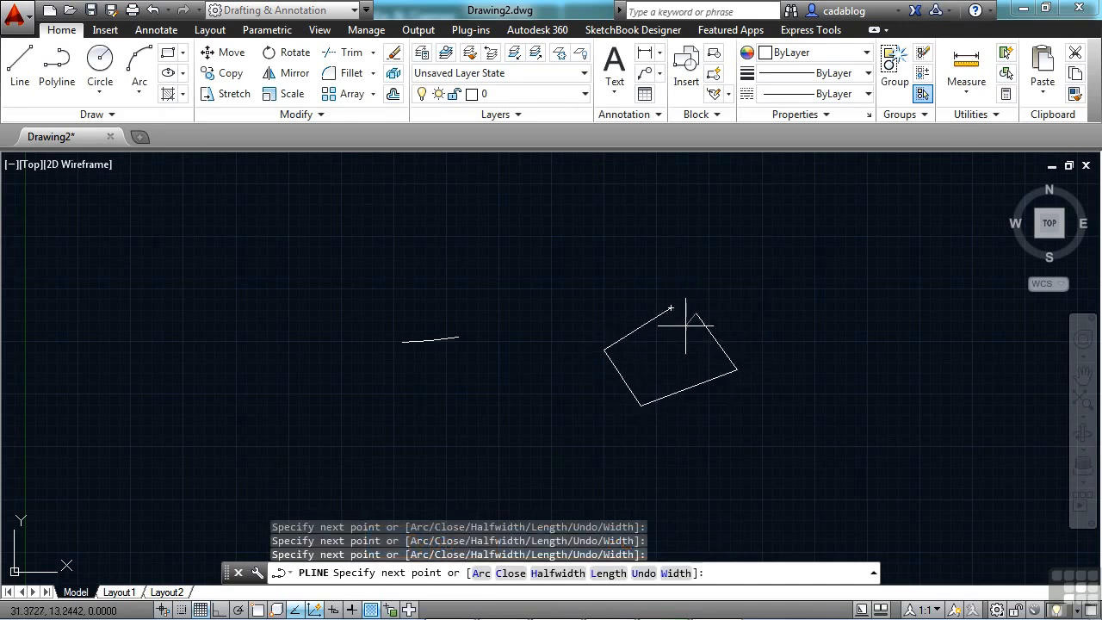
{"action": "key", "text": "Return"}
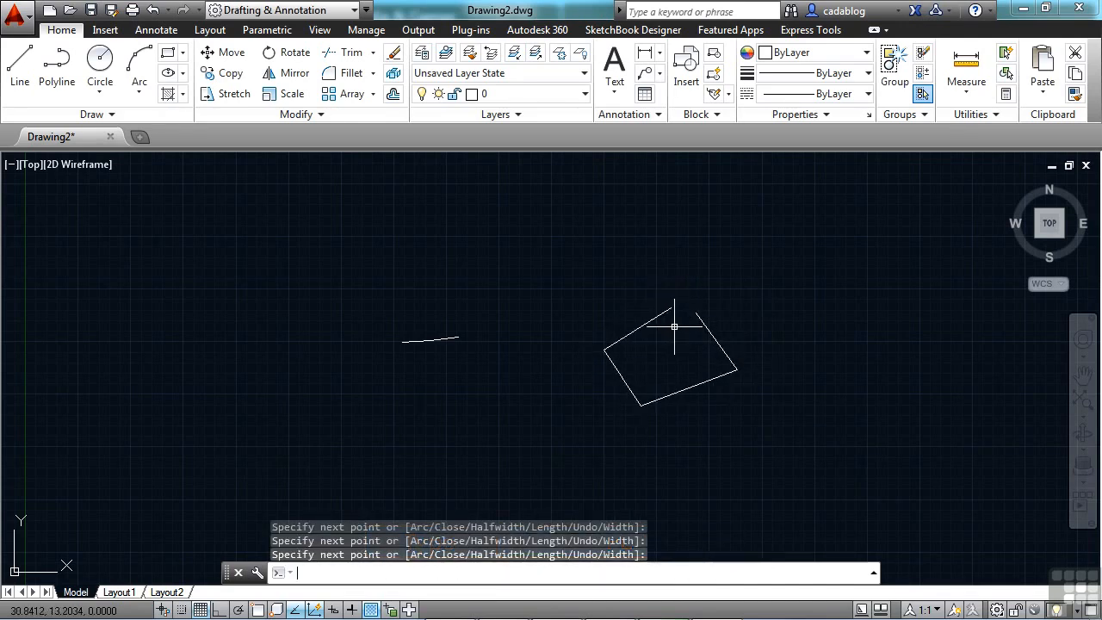
- Close the gap in the open polyline by filleting its two end segments with a radius of 2
{"action": "scroll", "coordinate": [674, 328], "scroll_direction": "up", "scroll_amount": 4}
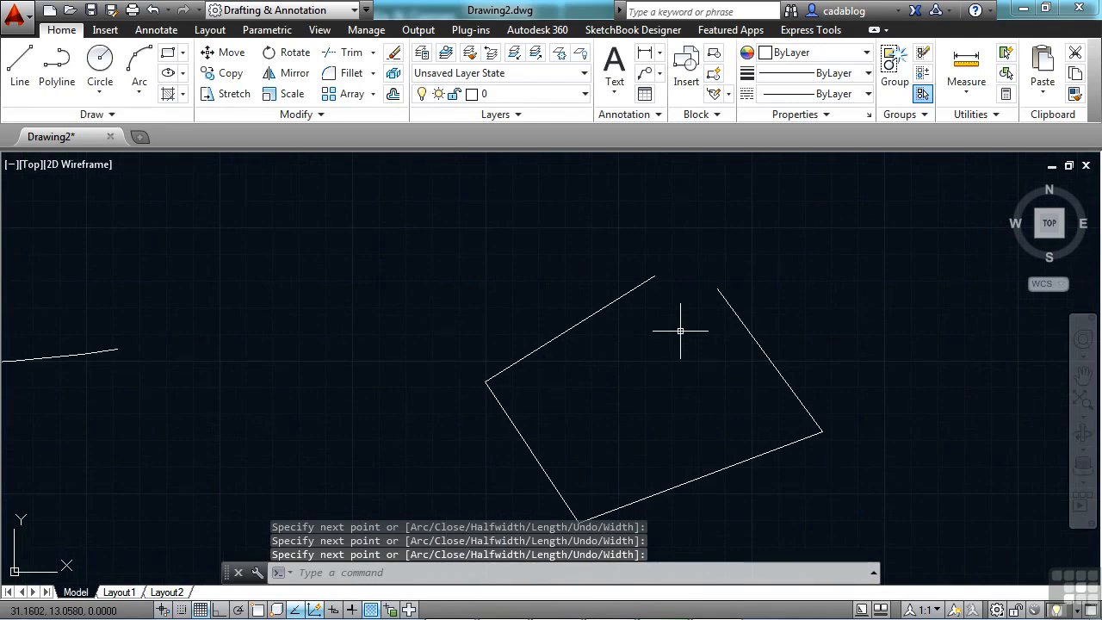
{"action": "middle_click_drag", "start_coordinate": [680, 330], "coordinate": [673, 305]}
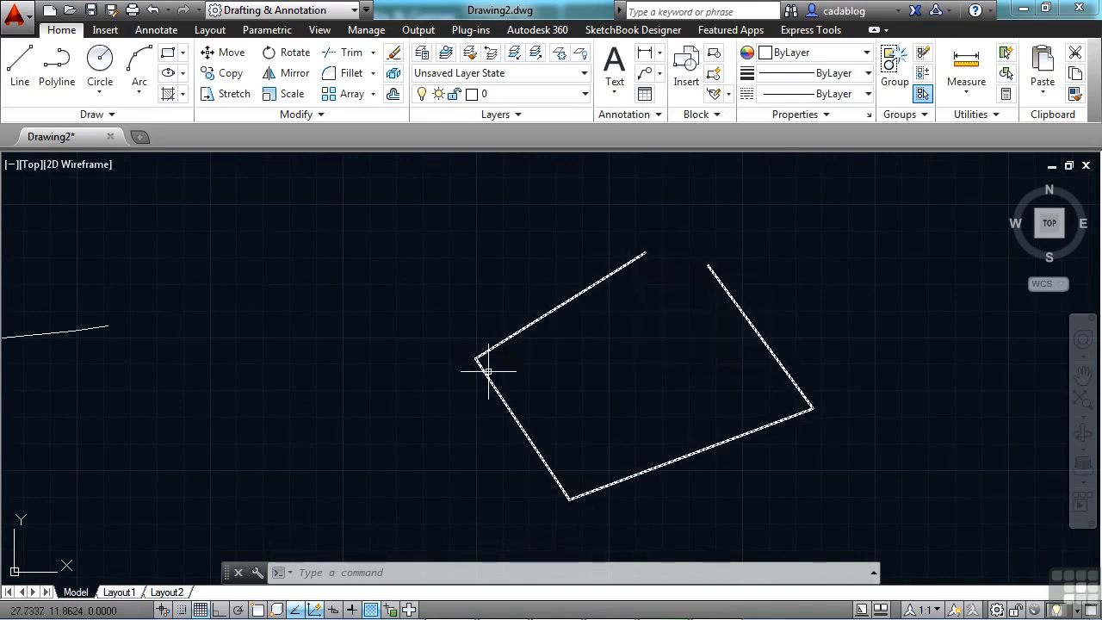
{"action": "type", "text": "f"}
{"action": "key", "text": "Return"}
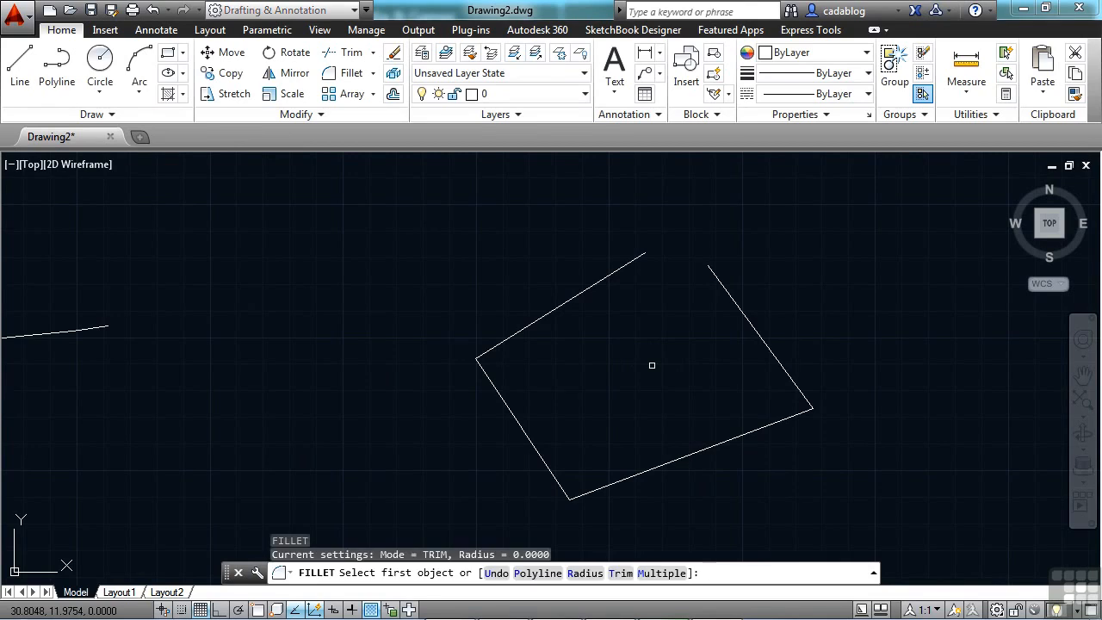
{"action": "type", "text": "r"}
{"action": "key", "text": "Return"}
{"action": "type", "text": "2"}
{"action": "key", "text": "Return"}
{"action": "left_click", "coordinate": [716, 277]}
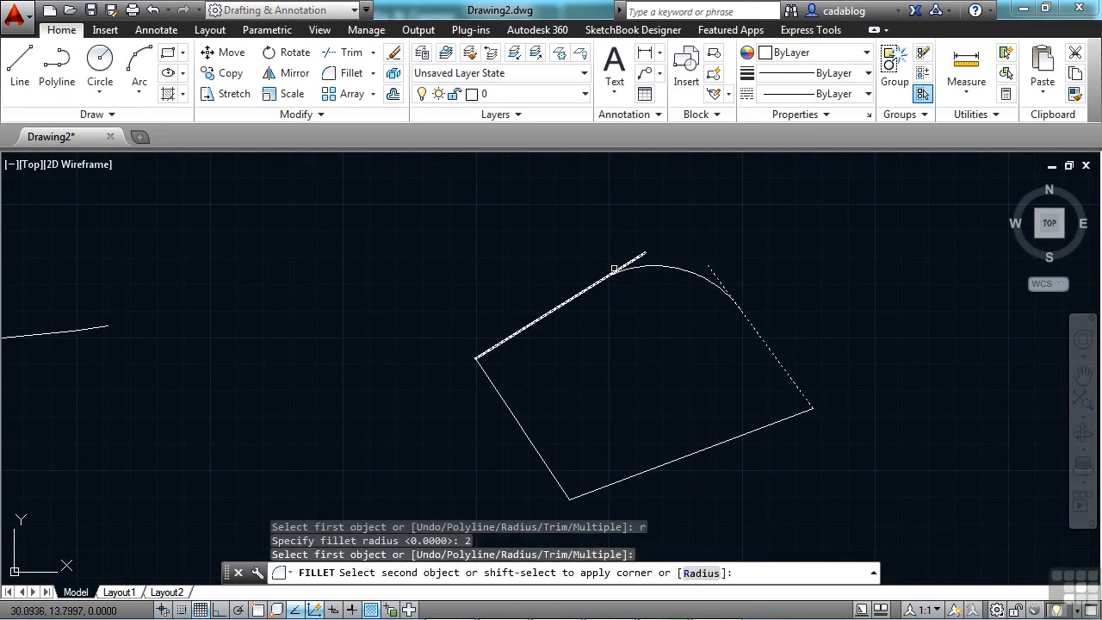
{"action": "left_click", "coordinate": [605, 278]}
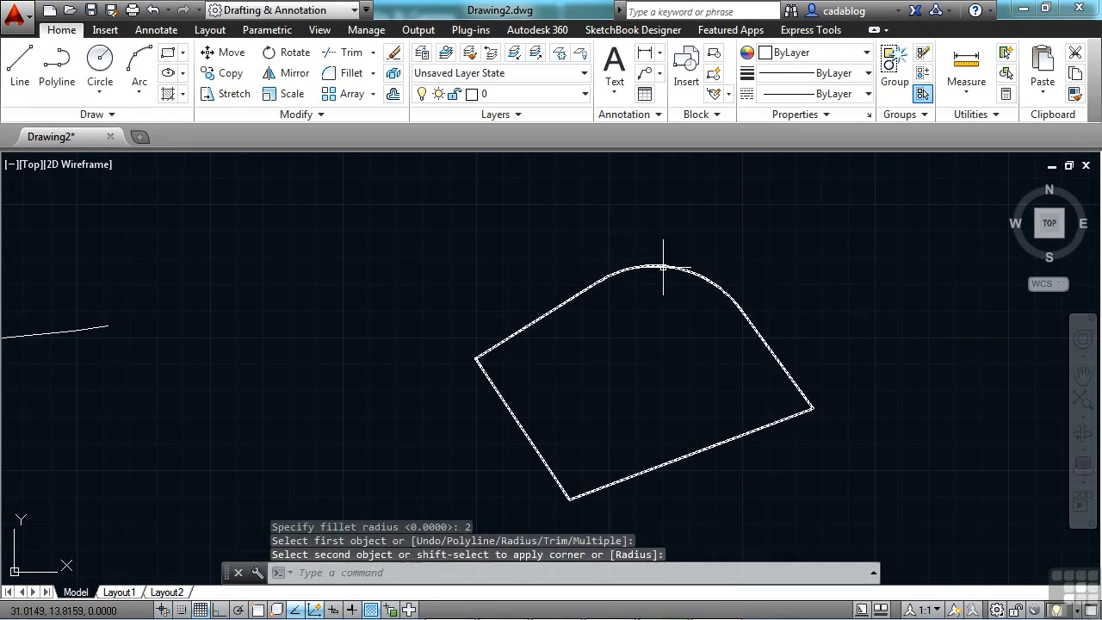
- Create a new dimension style named "style spaces" based on Standard, keeping its default settings
{"action": "scroll", "coordinate": [600, 308], "scroll_direction": "down", "scroll_amount": 2}
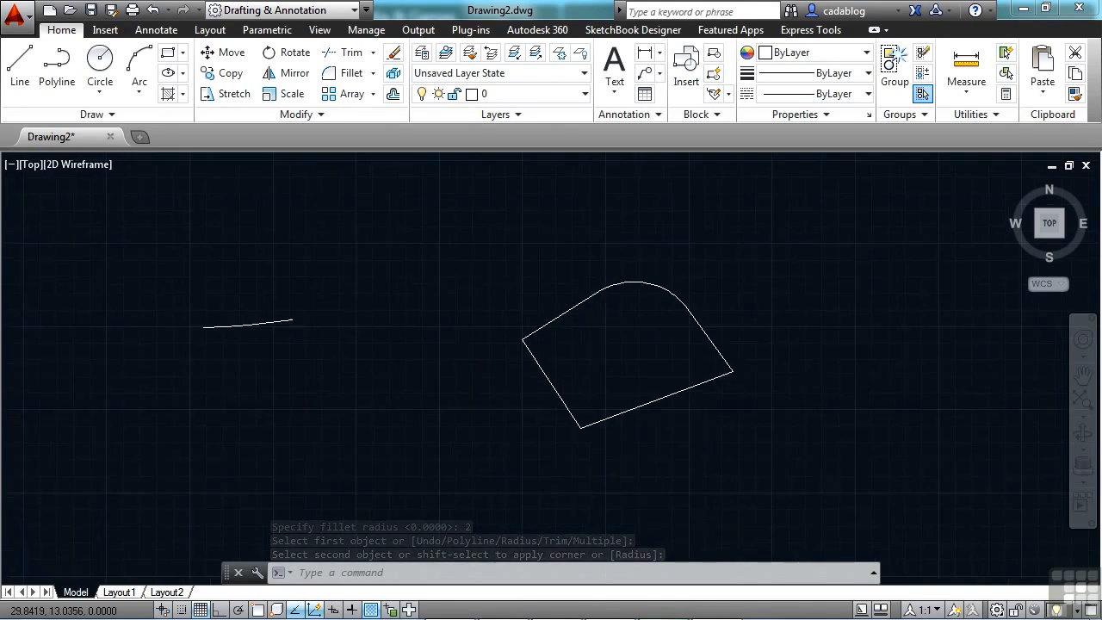
{"action": "scroll", "coordinate": [600, 308], "scroll_direction": "down", "scroll_amount": 2}
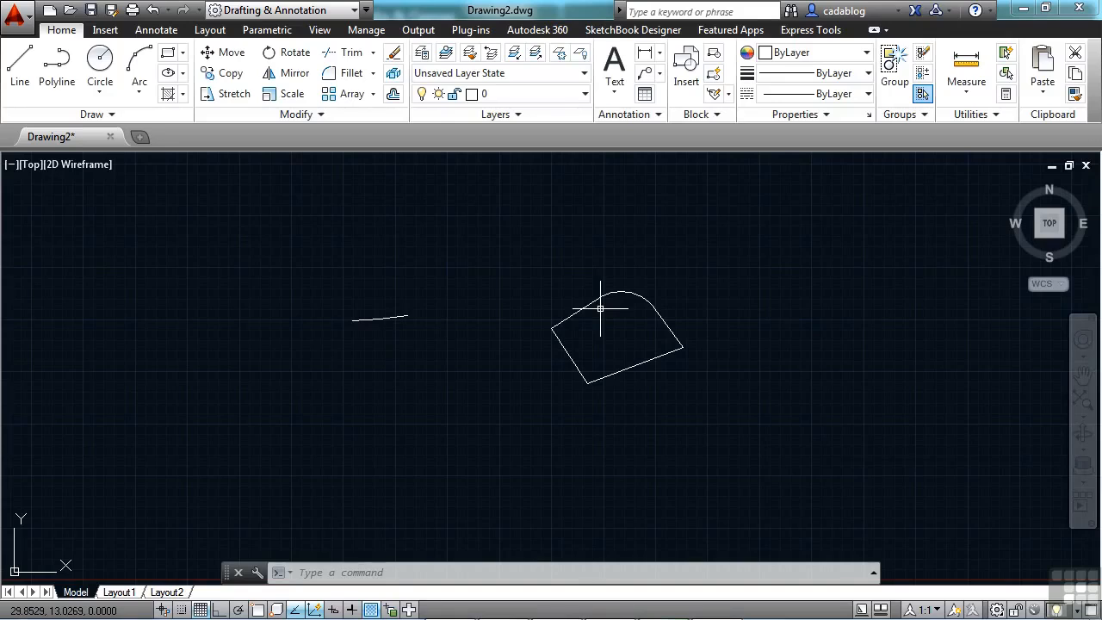
{"action": "left_click", "coordinate": [156, 31]}
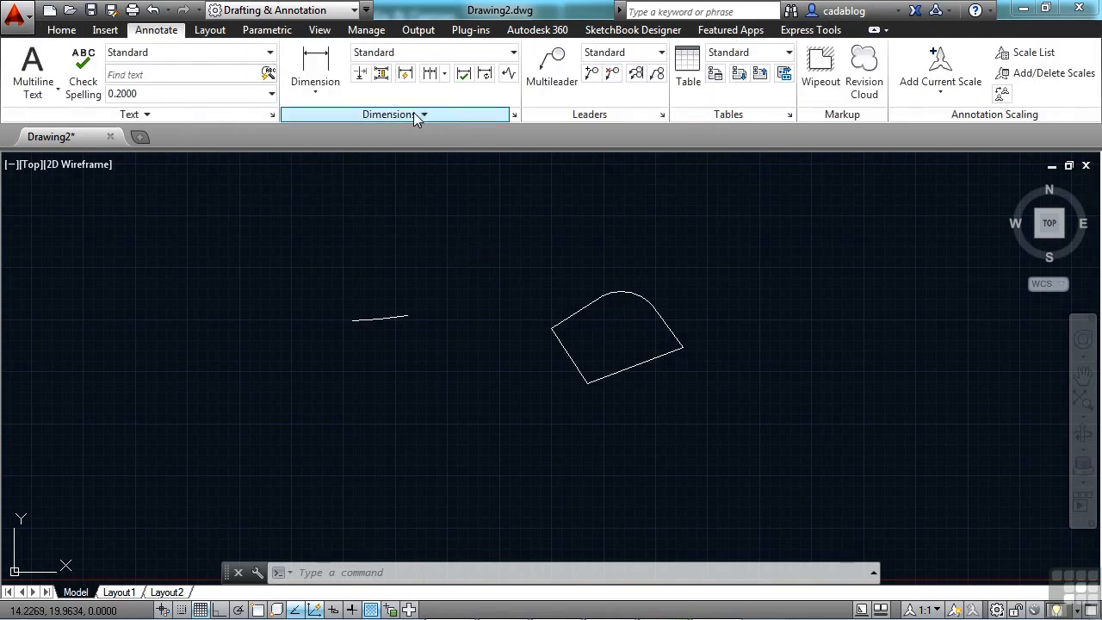
{"action": "left_click", "coordinate": [515, 116]}
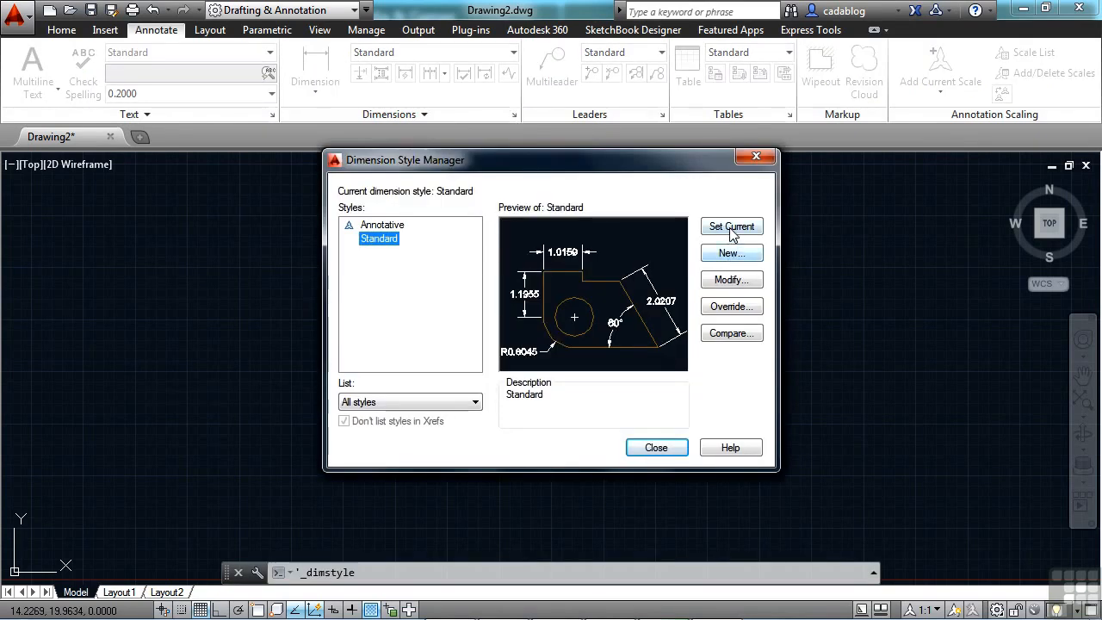
{"action": "left_click", "coordinate": [729, 254]}
{"action": "type", "text": "style spaces"}
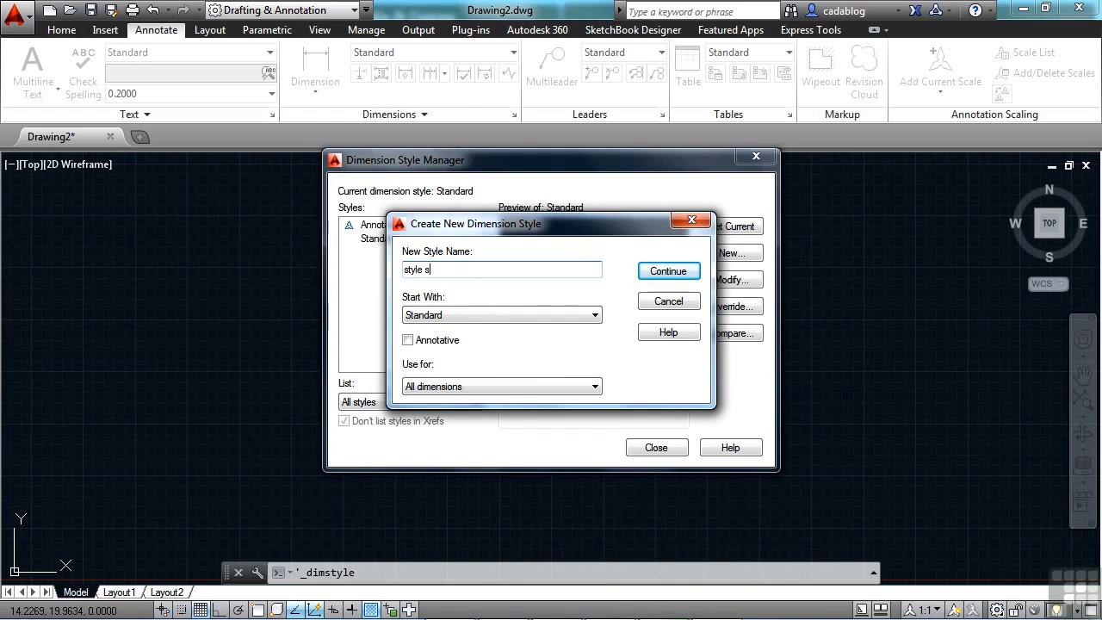
{"action": "left_click", "coordinate": [677, 272]}
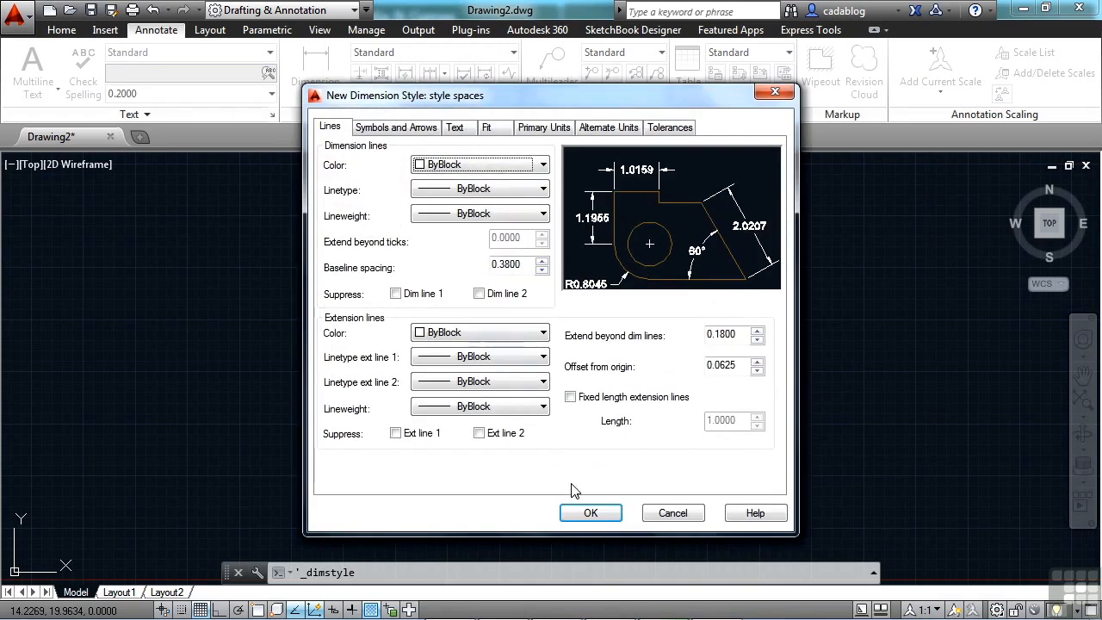
{"action": "left_click", "coordinate": [582, 511]}
{"action": "left_click", "coordinate": [644, 447]}
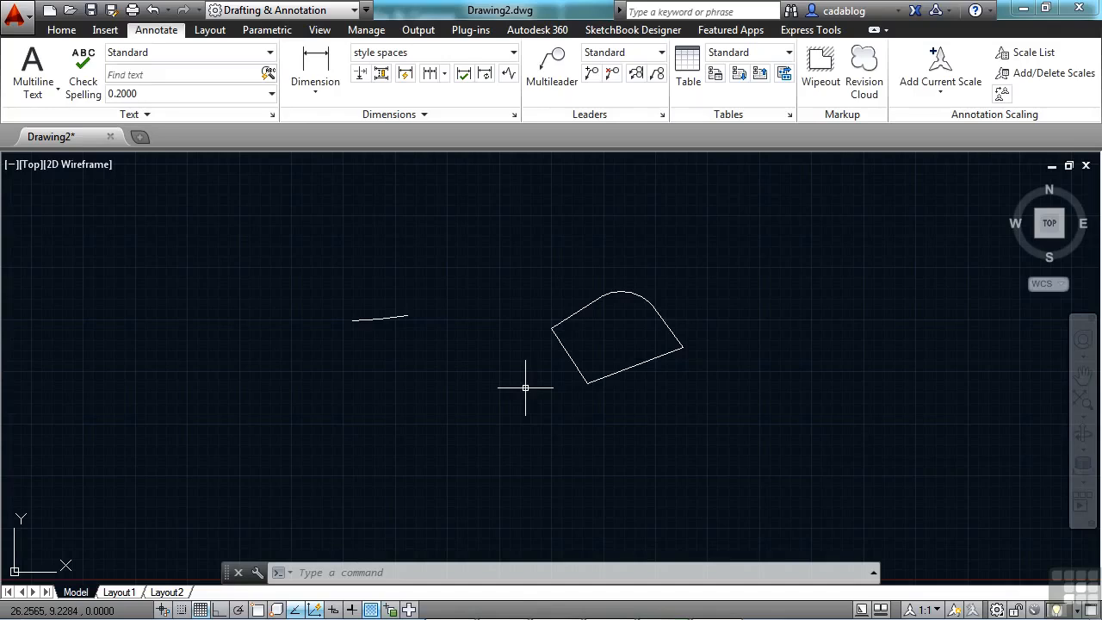
- Place left-justified single-line text reading "text" below the arc, with a picked height of about 3.35
{"action": "type", "text": "dtext"}
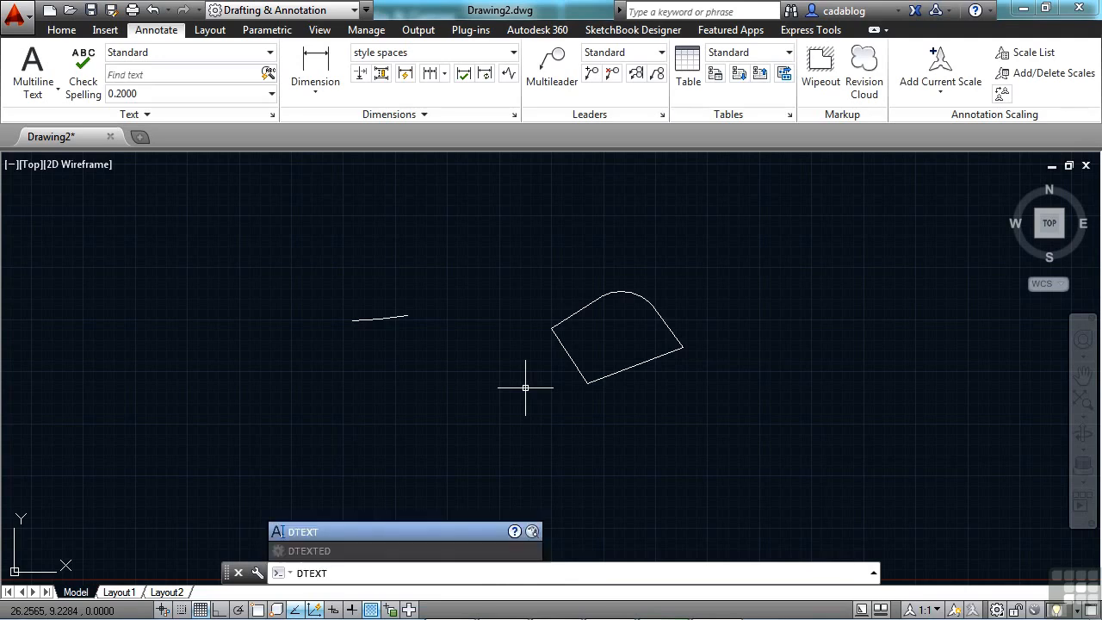
{"action": "key", "text": "Return"}
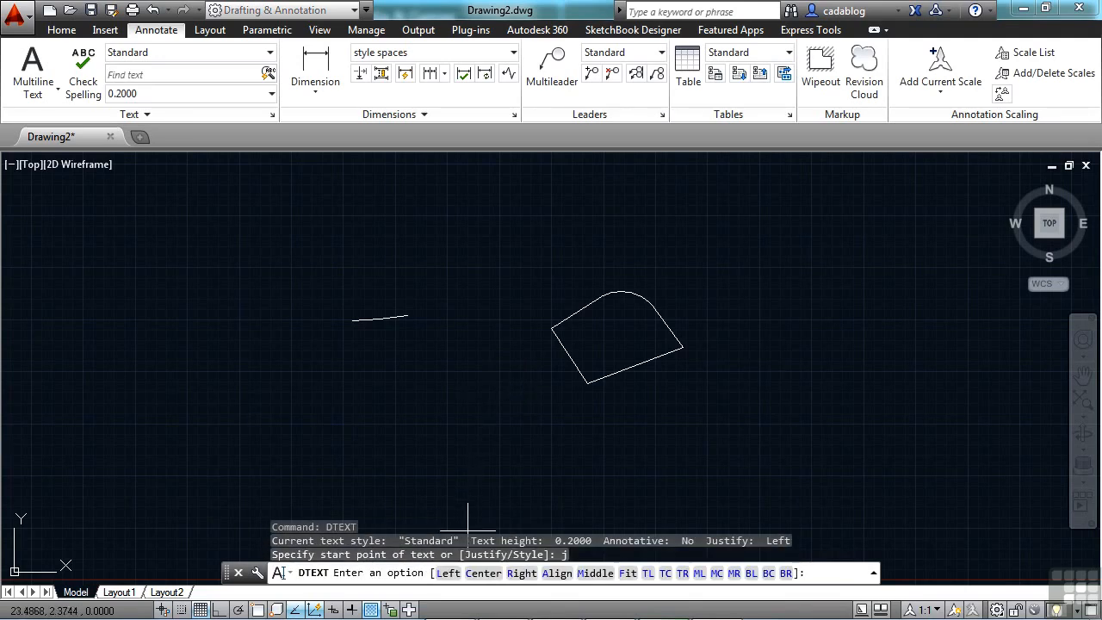
{"action": "left_click", "coordinate": [448, 573]}
{"action": "left_click", "coordinate": [383, 398]}
{"action": "left_click", "coordinate": [442, 394]}
{"action": "key", "text": "Return"}
{"action": "type", "text": "text"}
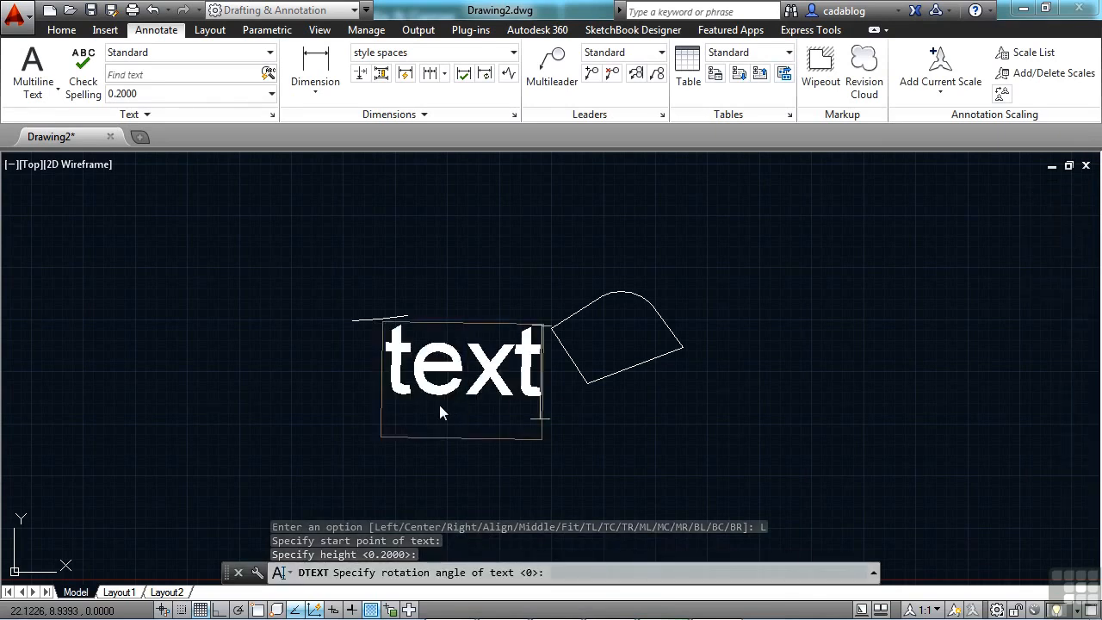
- Add a second single-line text reading "sdfg" below and right of the filleted polyline, and finish the text command
{"action": "left_click", "coordinate": [674, 456]}
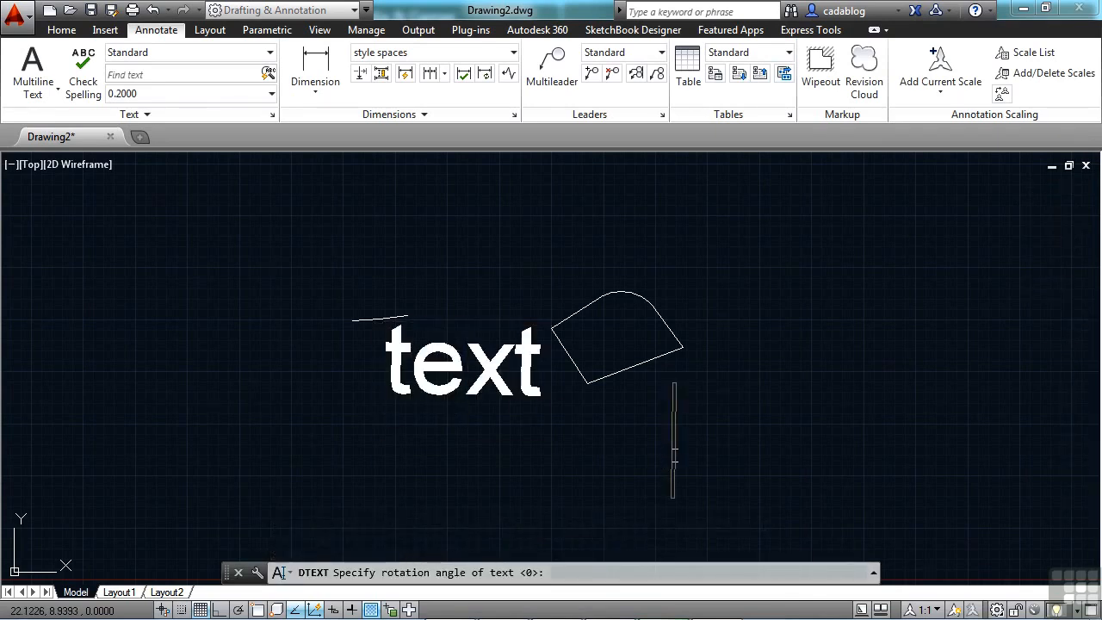
{"action": "type", "text": "sdfg"}
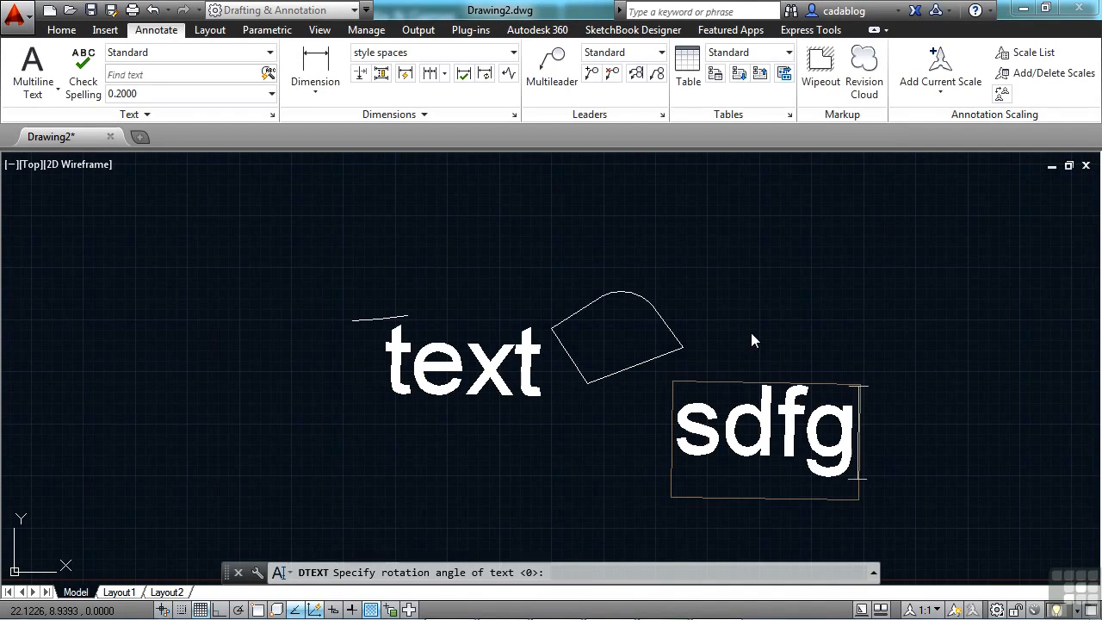
{"action": "key", "text": "Return"}
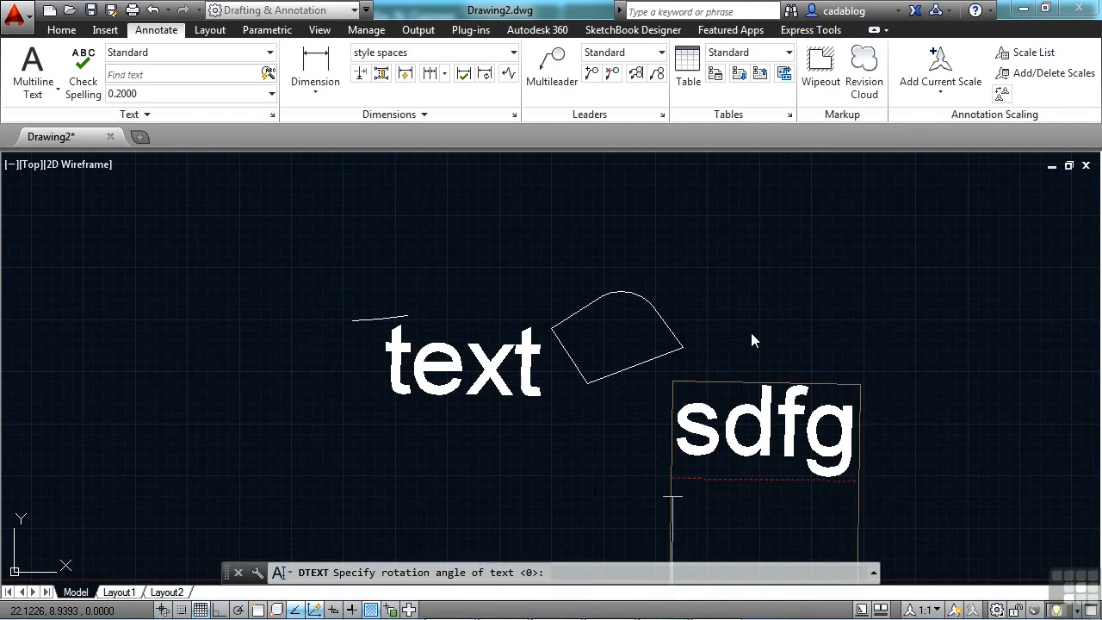
{"action": "key", "text": "Return"}
- Place left-justified single-line text reading "dfsgsd" left of the arc, about 2.51 high and rotated steeply upward
{"action": "type", "text": "dte"}
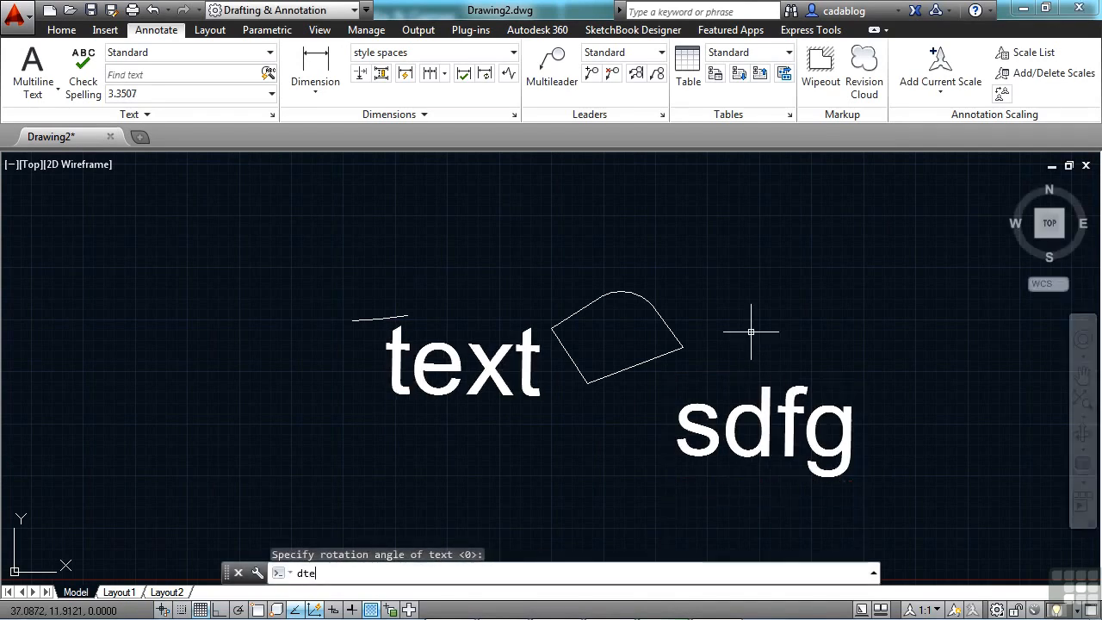
{"action": "type", "text": "t"}
{"action": "key", "text": "Return"}
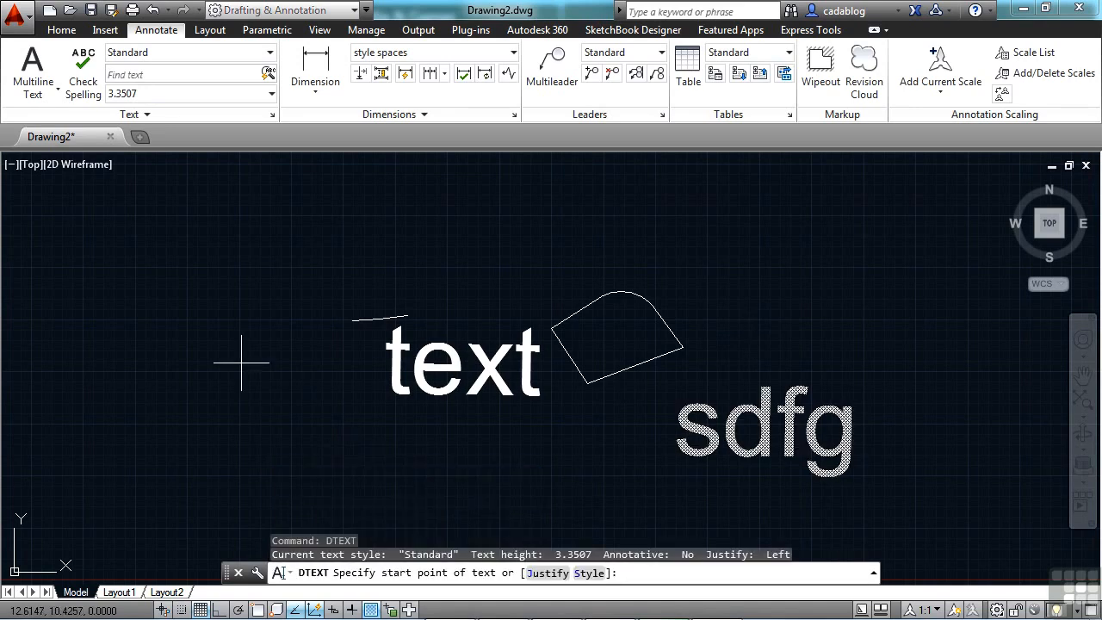
{"action": "type", "text": "j"}
{"action": "key", "text": "Return"}
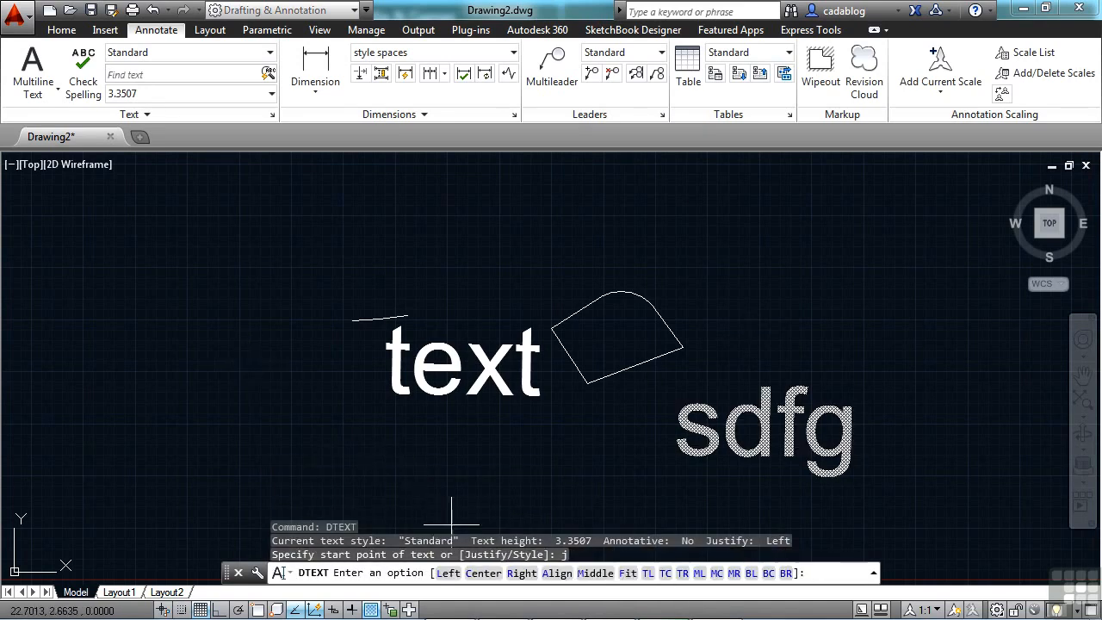
{"action": "left_click", "coordinate": [454, 574]}
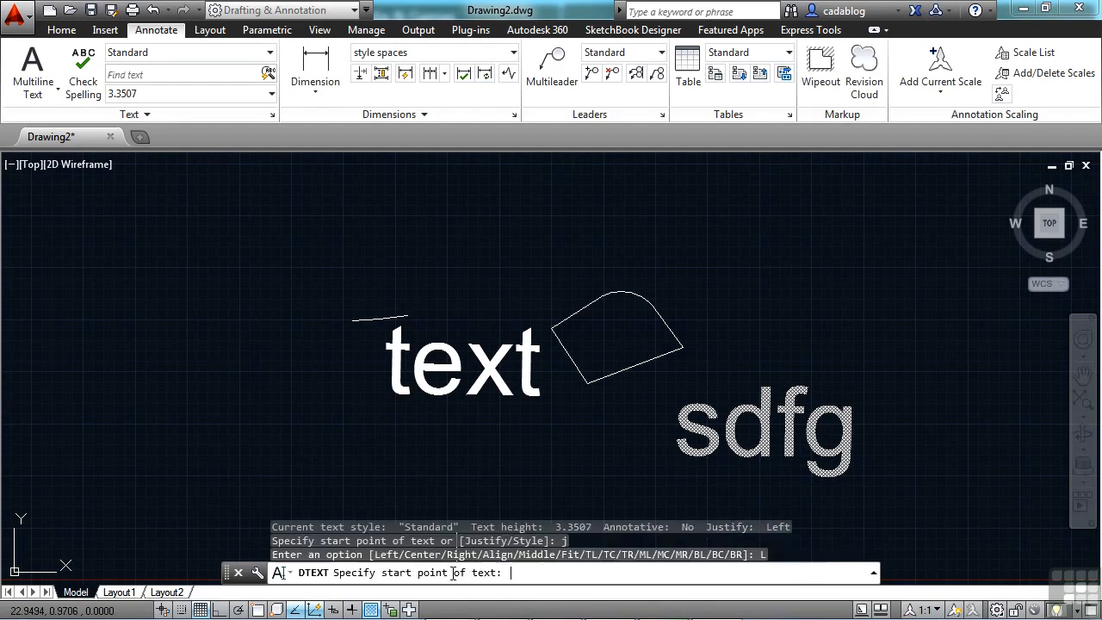
{"action": "left_click", "coordinate": [185, 312]}
{"action": "key", "text": "Return"}
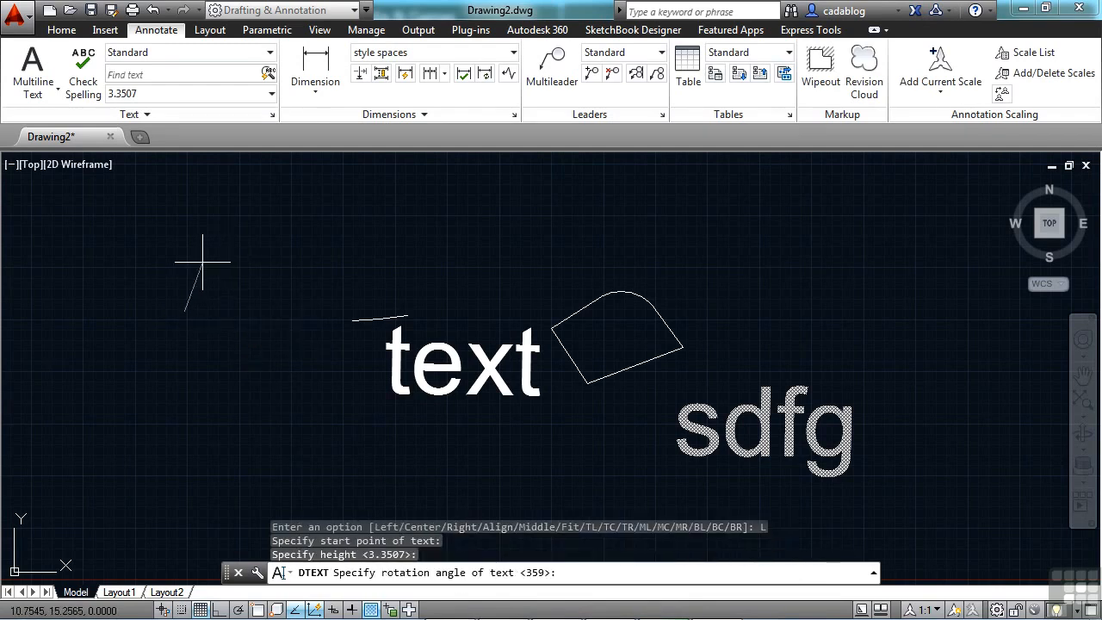
{"action": "key", "text": "Return"}
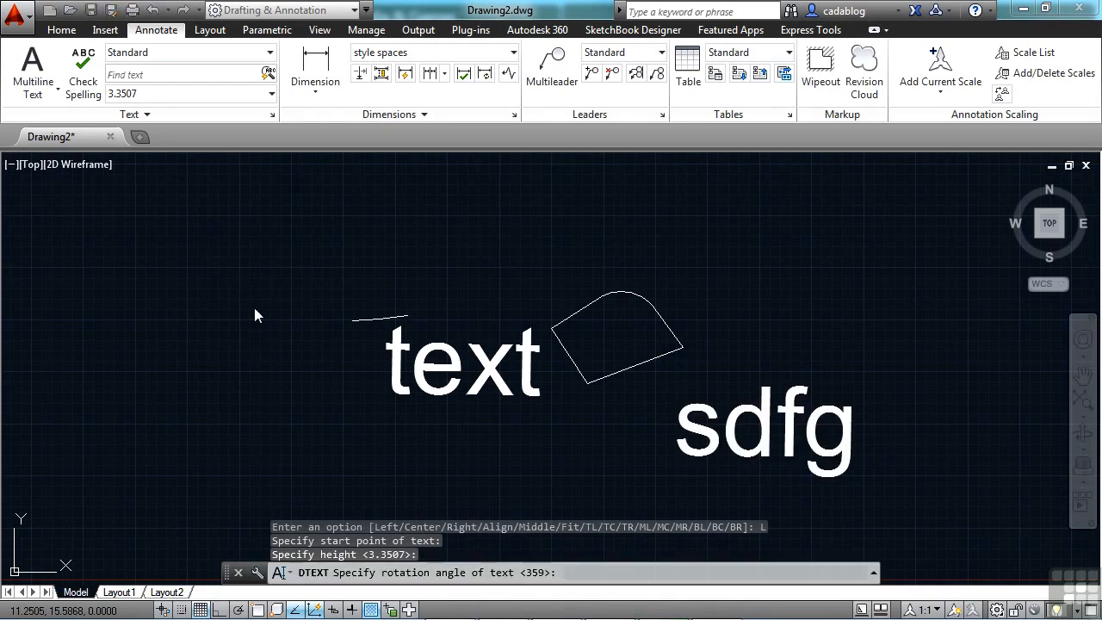
{"action": "type", "text": "dfsgsd"}
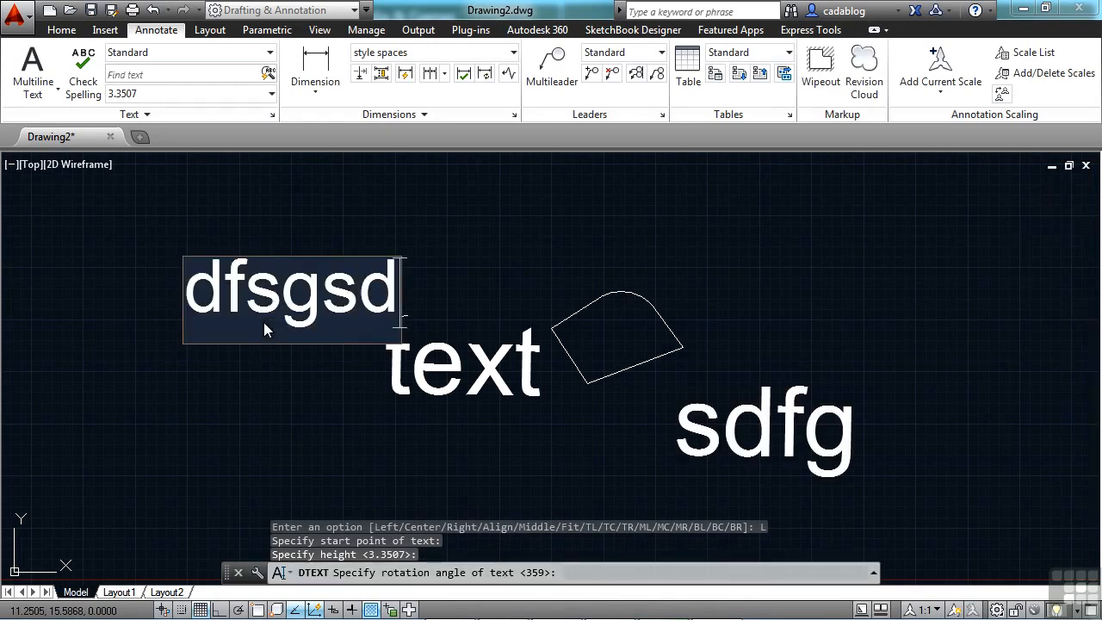
{"action": "left_click", "coordinate": [443, 310]}
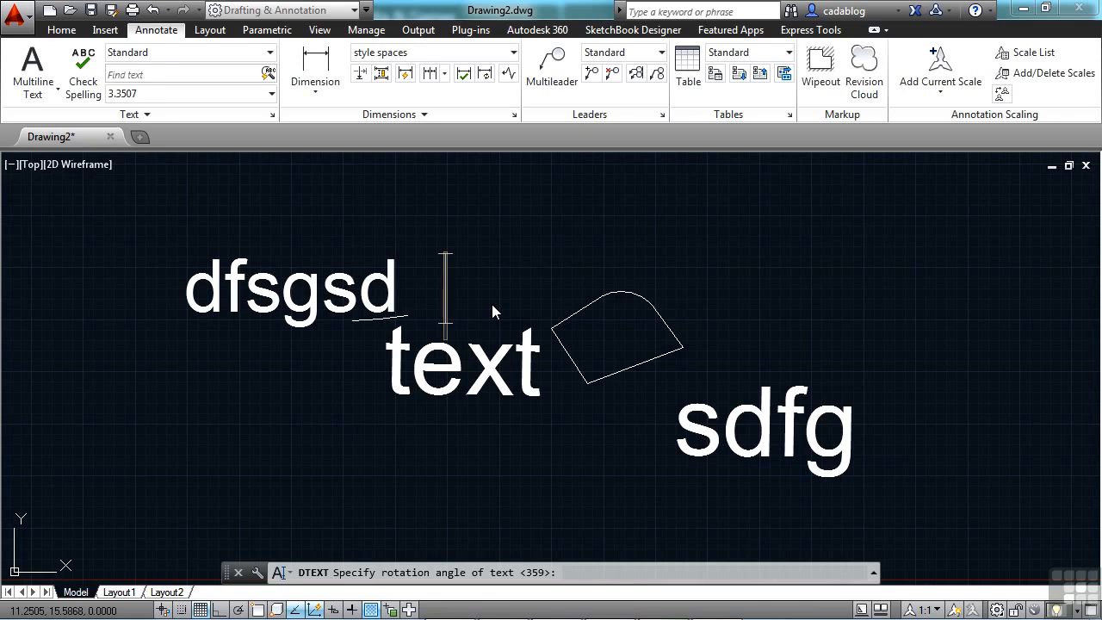
{"action": "key", "text": "Return"}
{"action": "key", "text": "Return"}
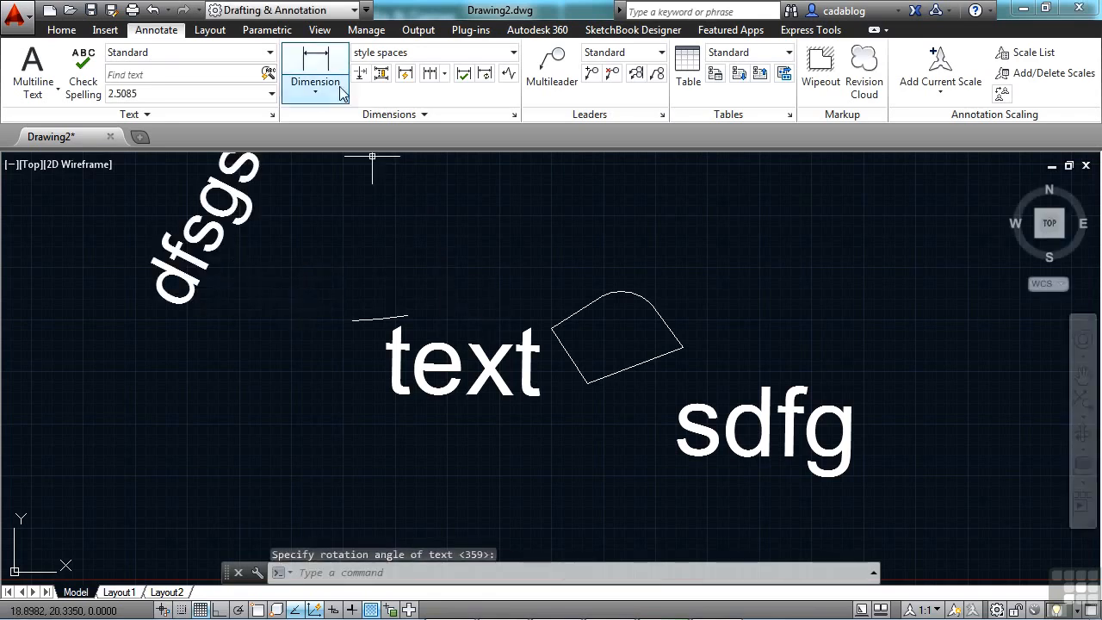
- Place a horizontal linear dimension about 18.18 long above the arc and the filleted polyline
{"action": "left_click", "coordinate": [315, 74]}
{"action": "scroll", "coordinate": [342, 390], "scroll_direction": "down", "scroll_amount": 2}
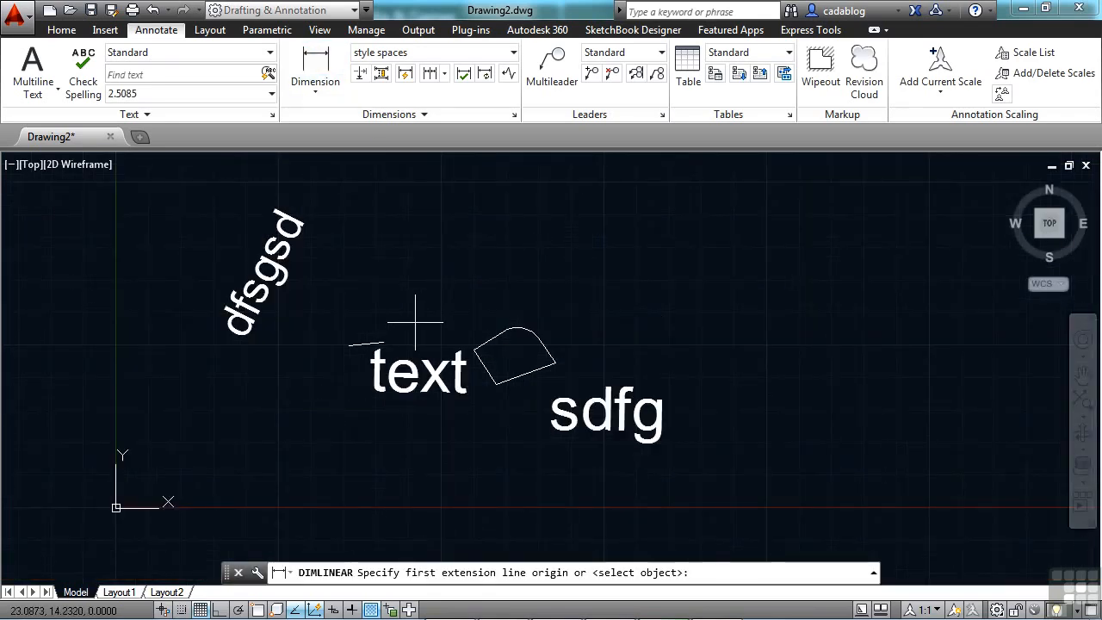
{"action": "left_click", "coordinate": [374, 286]}
{"action": "left_click", "coordinate": [610, 293]}
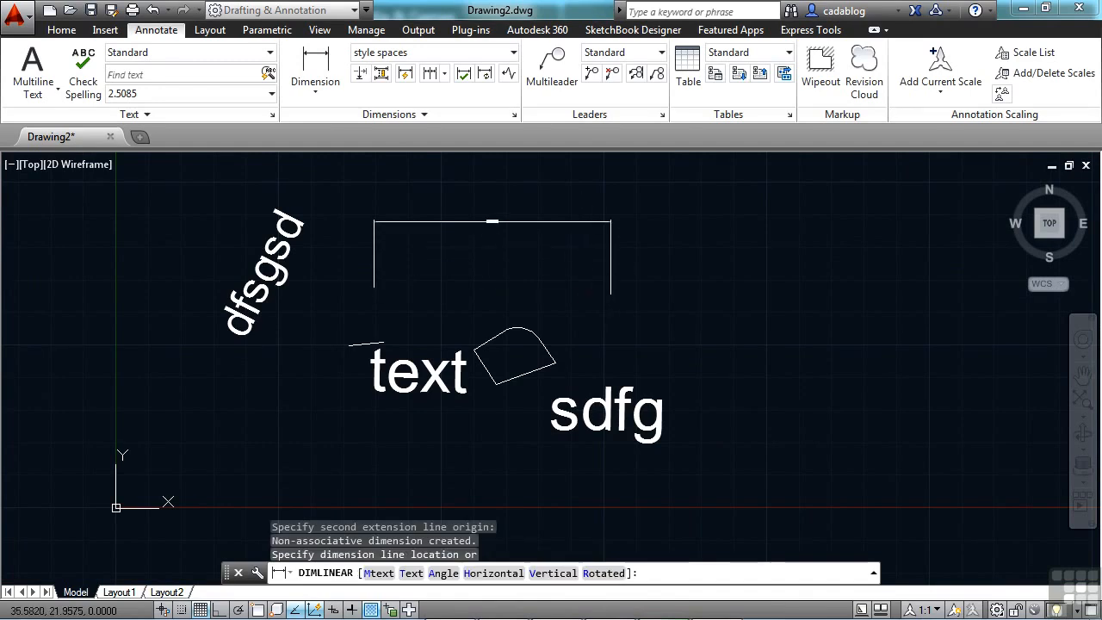
{"action": "left_click", "coordinate": [596, 226]}
{"action": "scroll", "coordinate": [610, 211], "scroll_direction": "up", "scroll_amount": 3}
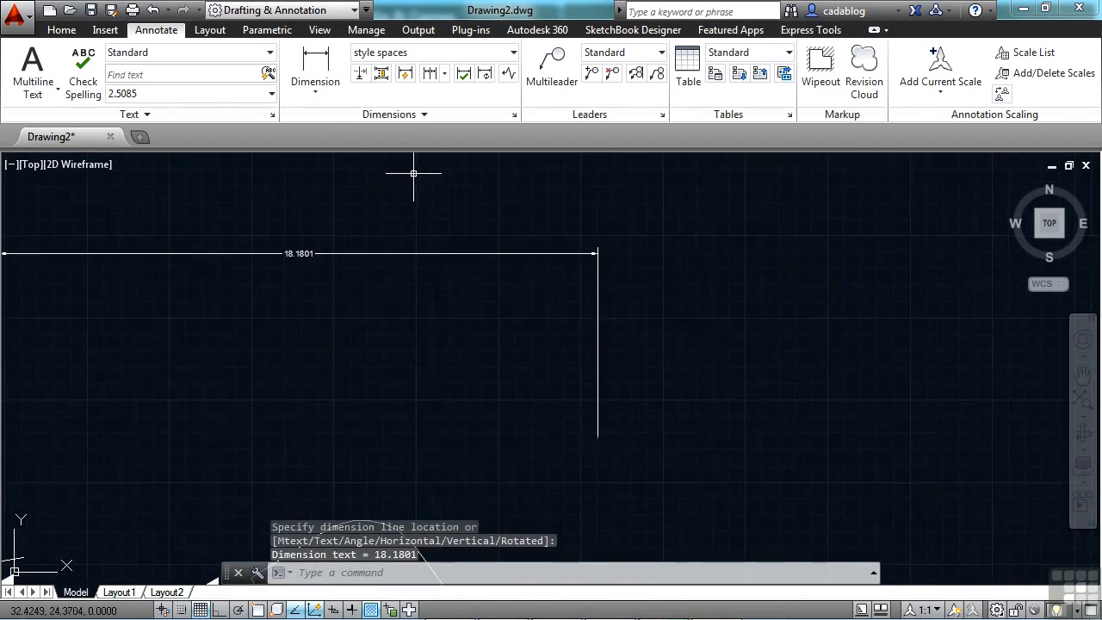
- Continue the linear dimension to the right with a second dimension about 6.42 long, and finish the command
{"action": "left_click", "coordinate": [429, 74]}
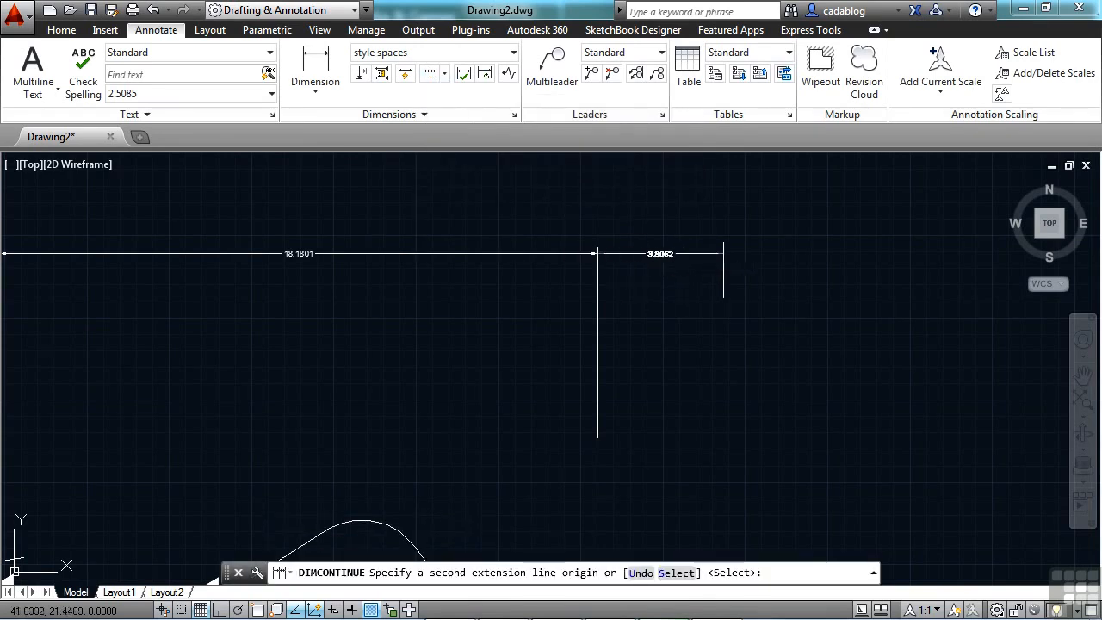
{"action": "left_click", "coordinate": [809, 362]}
{"action": "key", "text": "Return"}
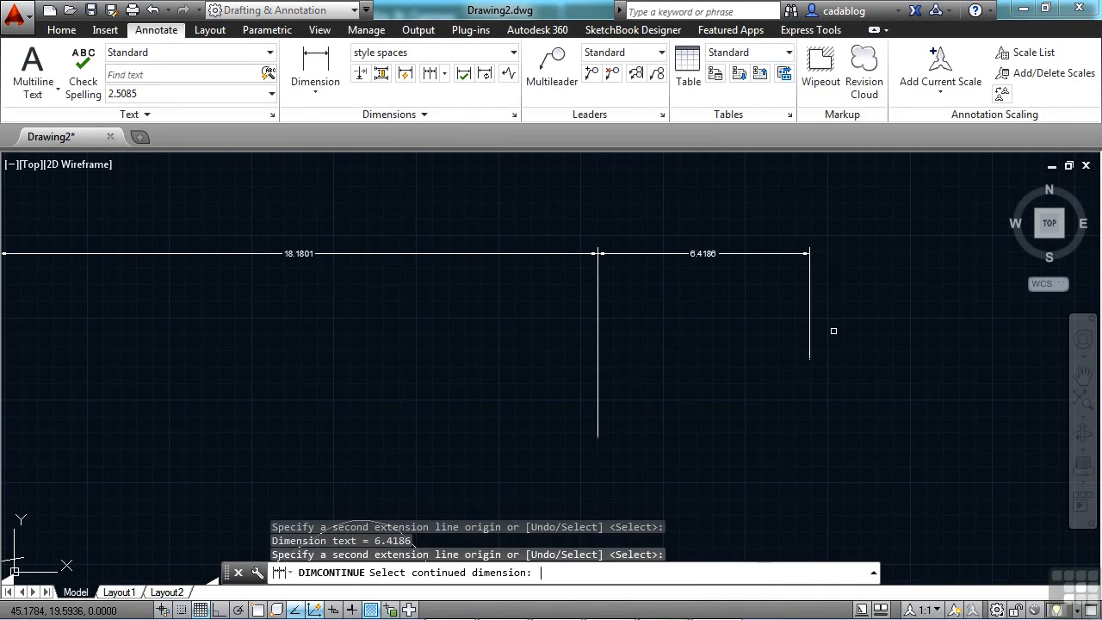
{"action": "key", "text": "Return"}
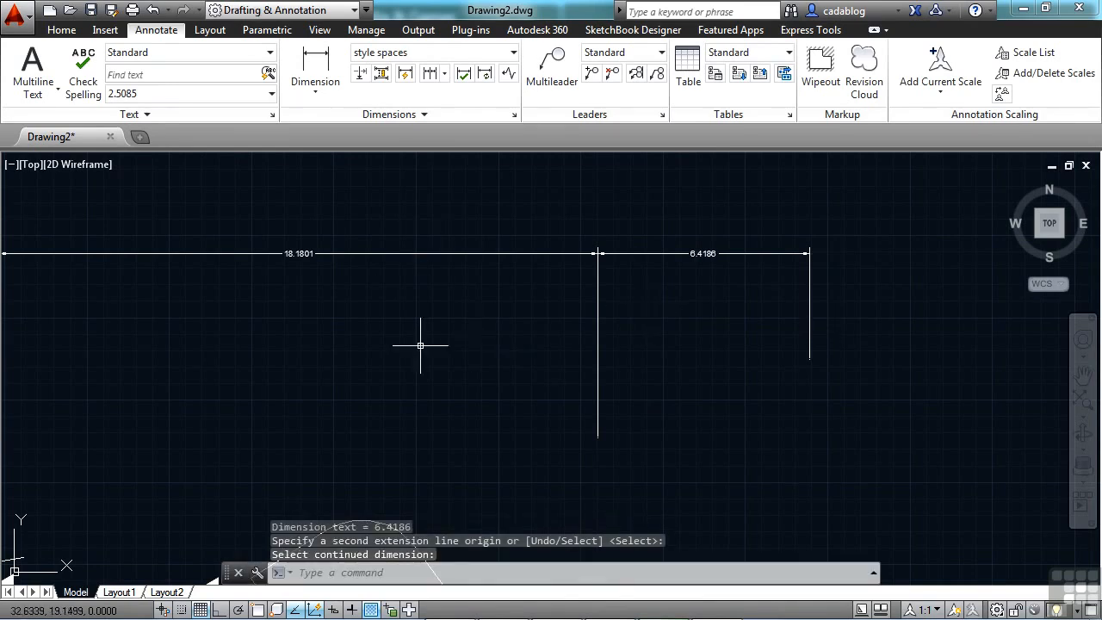
- Make Annotative the current dimension style
{"action": "scroll", "coordinate": [406, 275], "scroll_direction": "down", "scroll_amount": 2}
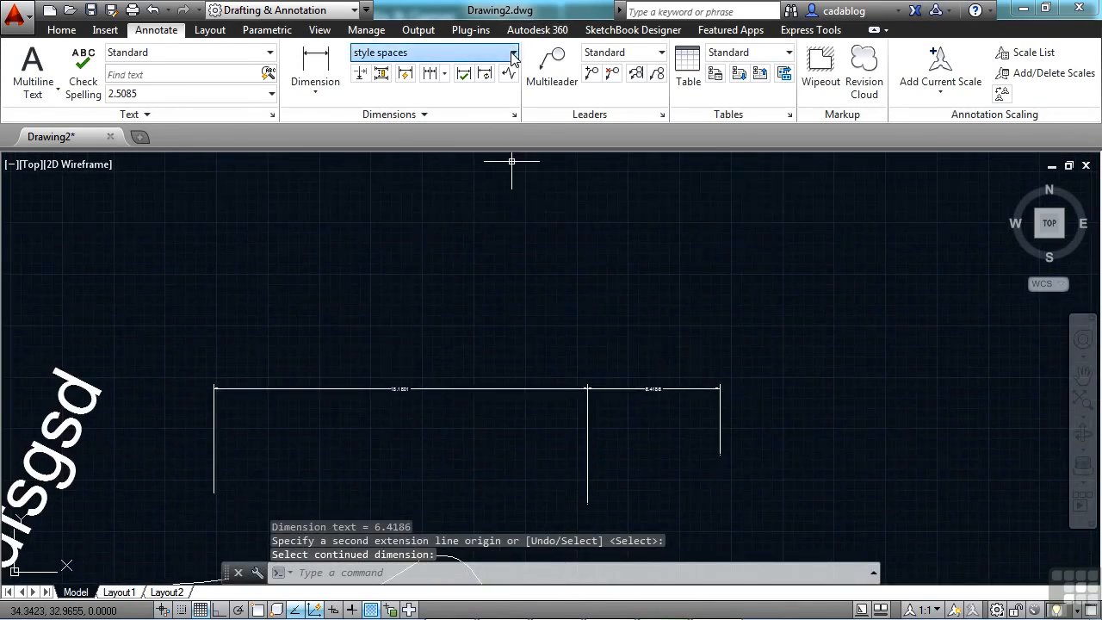
{"action": "left_click", "coordinate": [438, 53]}
{"action": "left_click", "coordinate": [411, 73]}
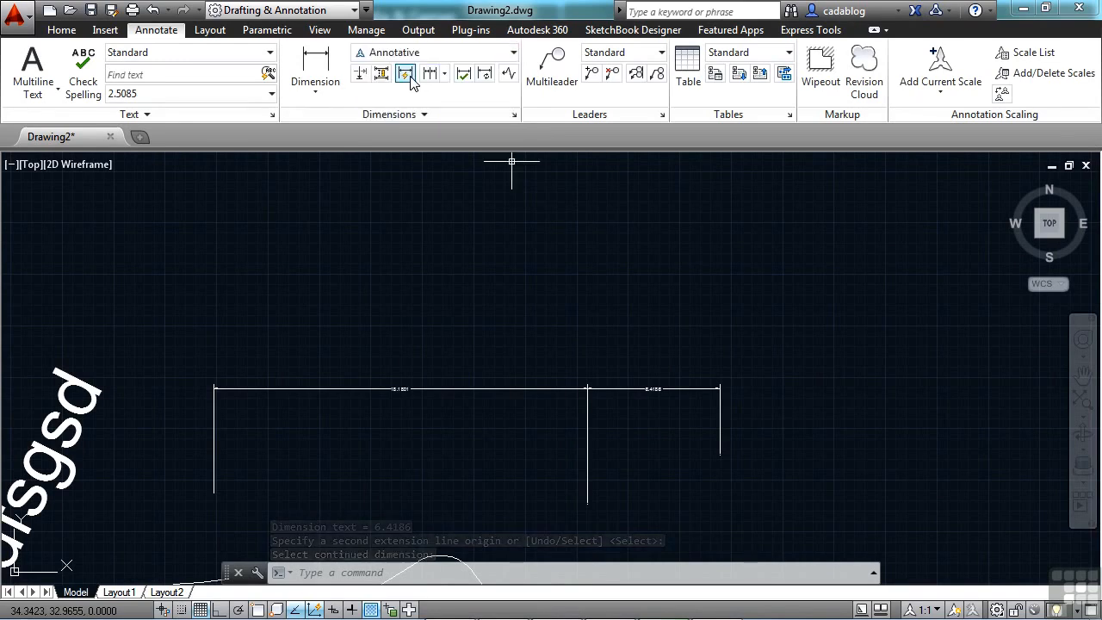
- Place a horizontal linear dimension about 6.39 long above the existing dimension chain, using annotation scale 1:1
{"action": "left_click", "coordinate": [316, 60]}
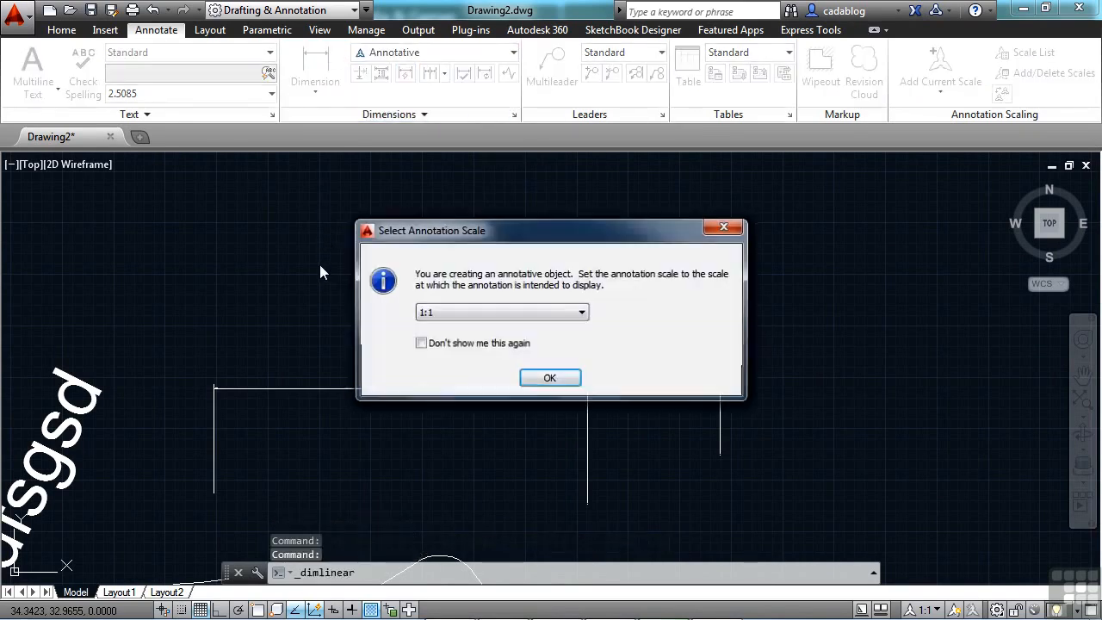
{"action": "left_click", "coordinate": [550, 379]}
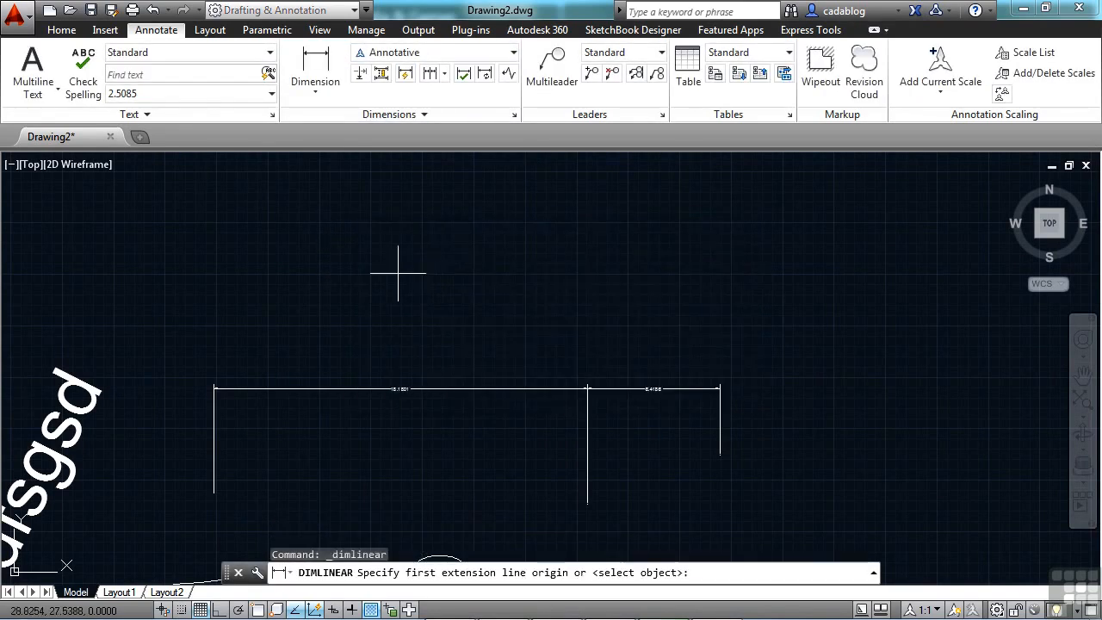
{"action": "left_click", "coordinate": [368, 311]}
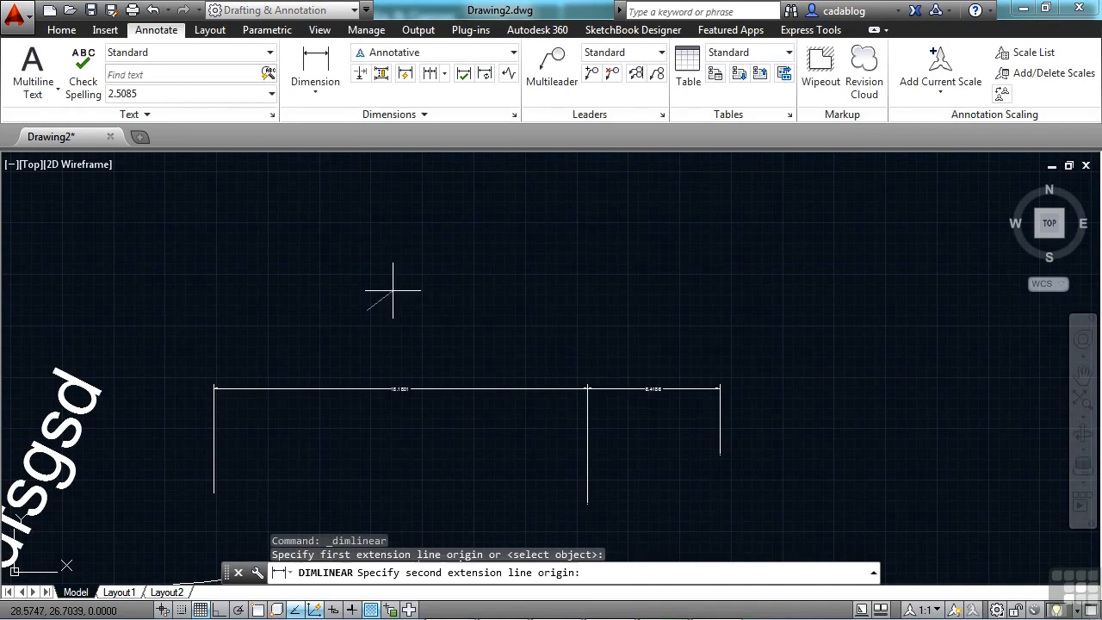
{"action": "left_click", "coordinate": [498, 303]}
{"action": "left_click", "coordinate": [480, 267]}
{"action": "scroll", "coordinate": [434, 254], "scroll_direction": "up", "scroll_amount": 2}
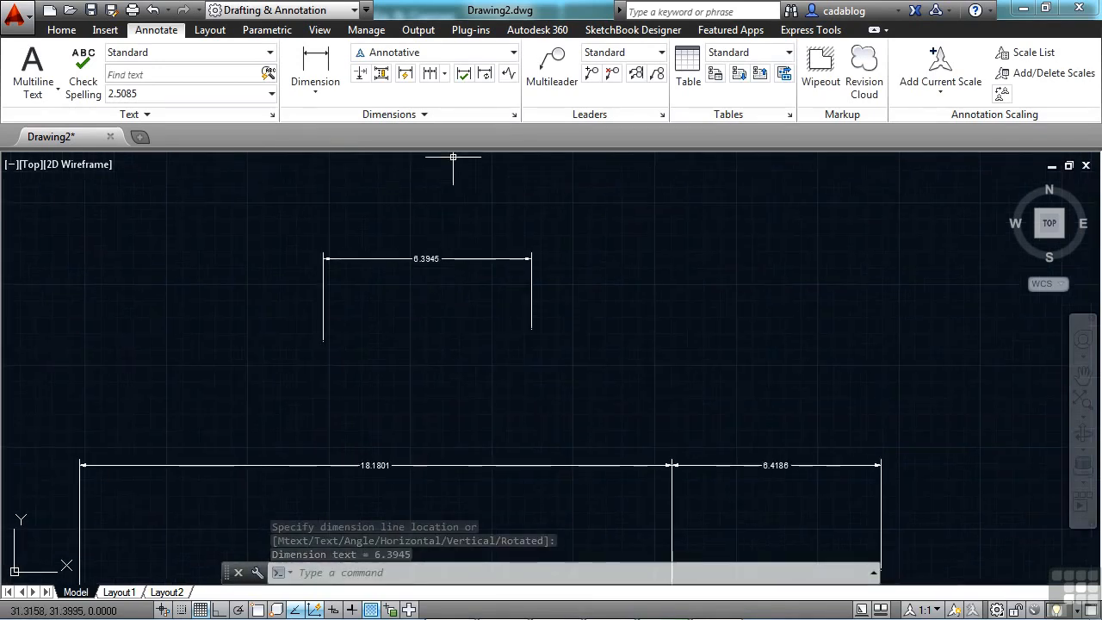
- Make Standard the current dimension style, and continue the upper annotative dimension to the right by about 3.55, selecting it as the base dimension
{"action": "left_click", "coordinate": [457, 54]}
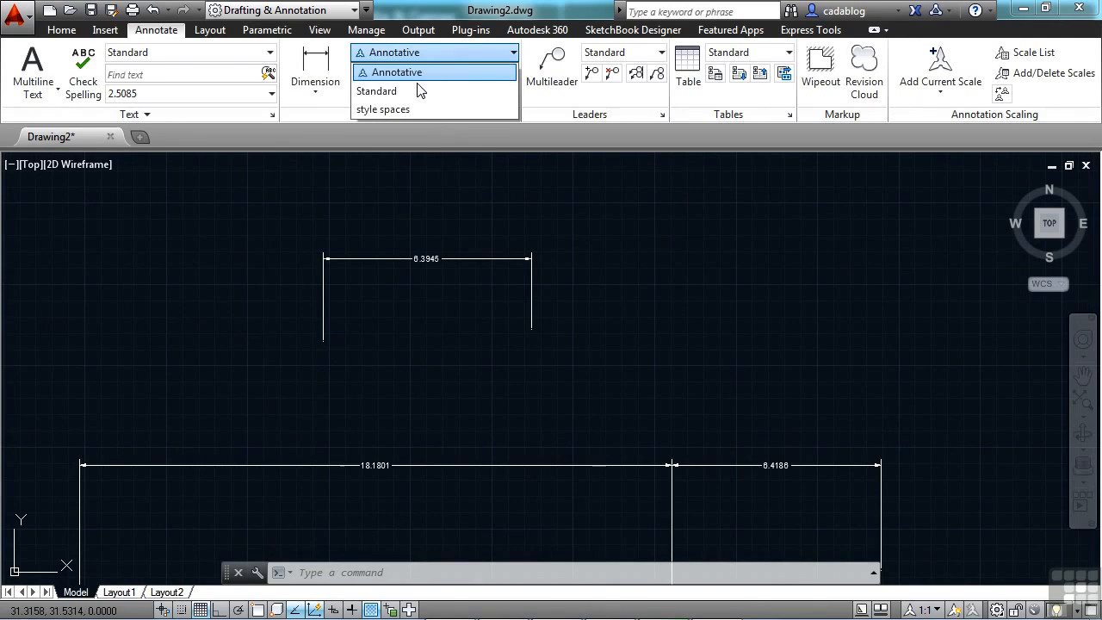
{"action": "left_click", "coordinate": [393, 93]}
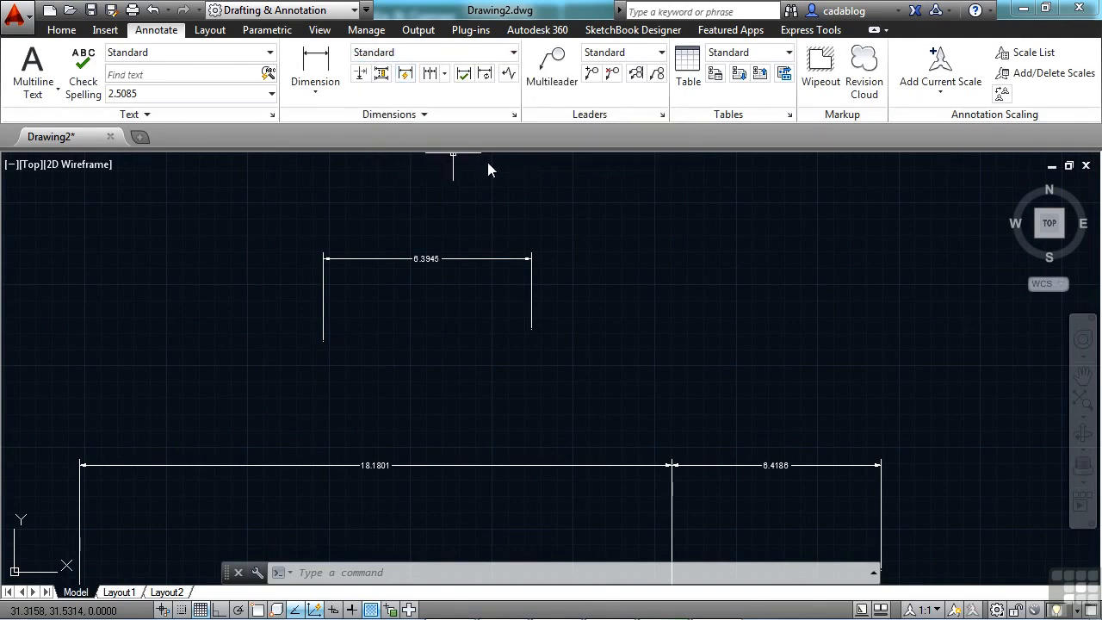
{"action": "left_click", "coordinate": [429, 74]}
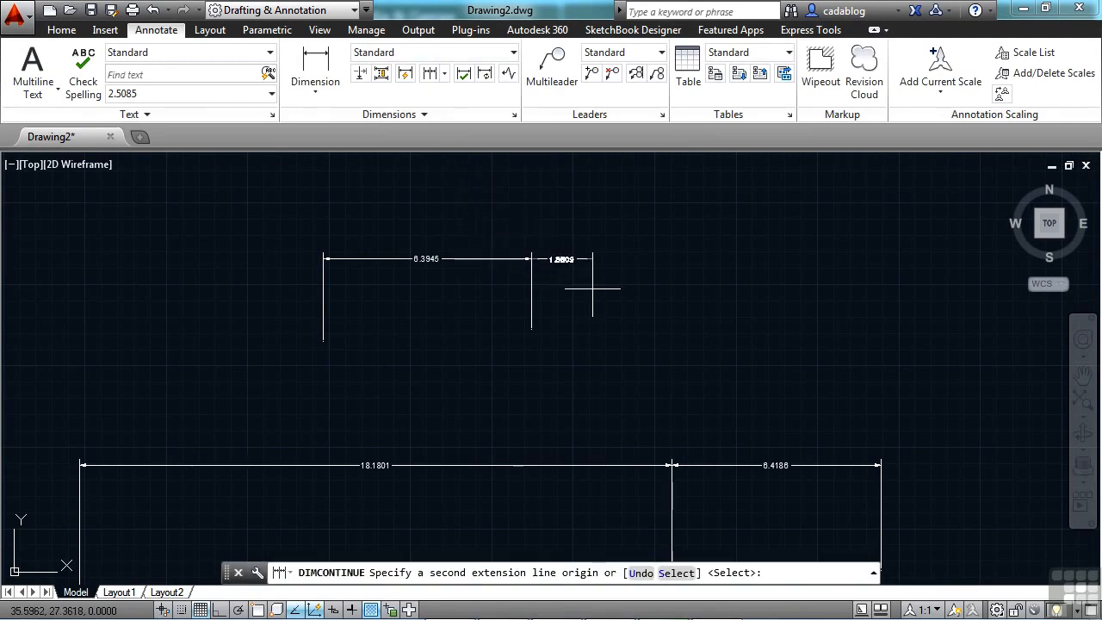
{"action": "key", "text": "s"}
{"action": "key", "text": "Return"}
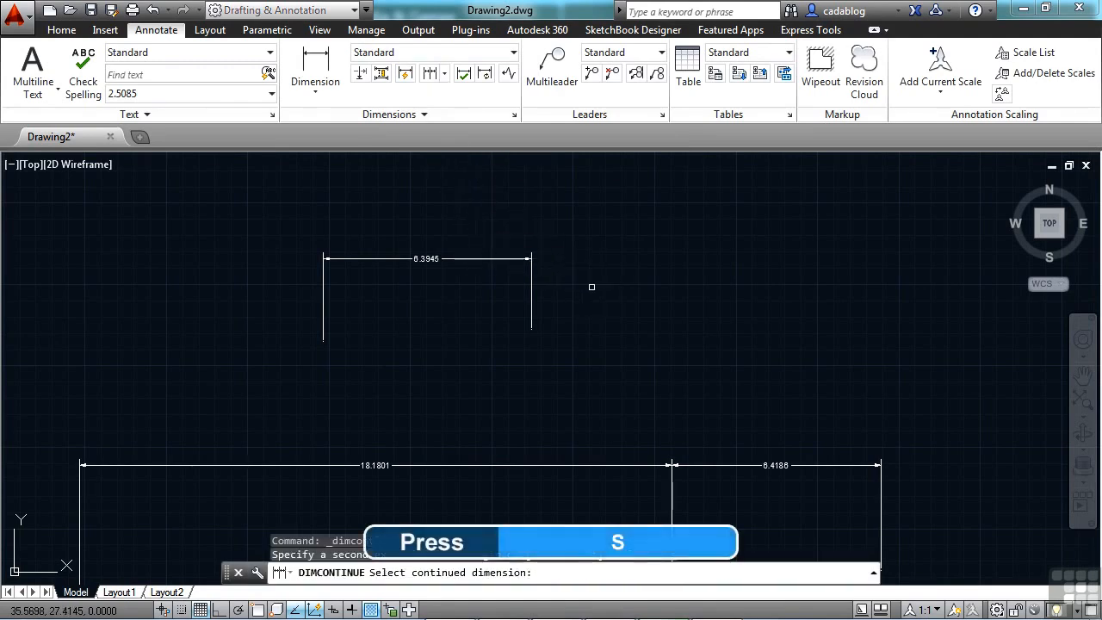
{"action": "left_click", "coordinate": [505, 260]}
{"action": "left_click", "coordinate": [646, 286]}
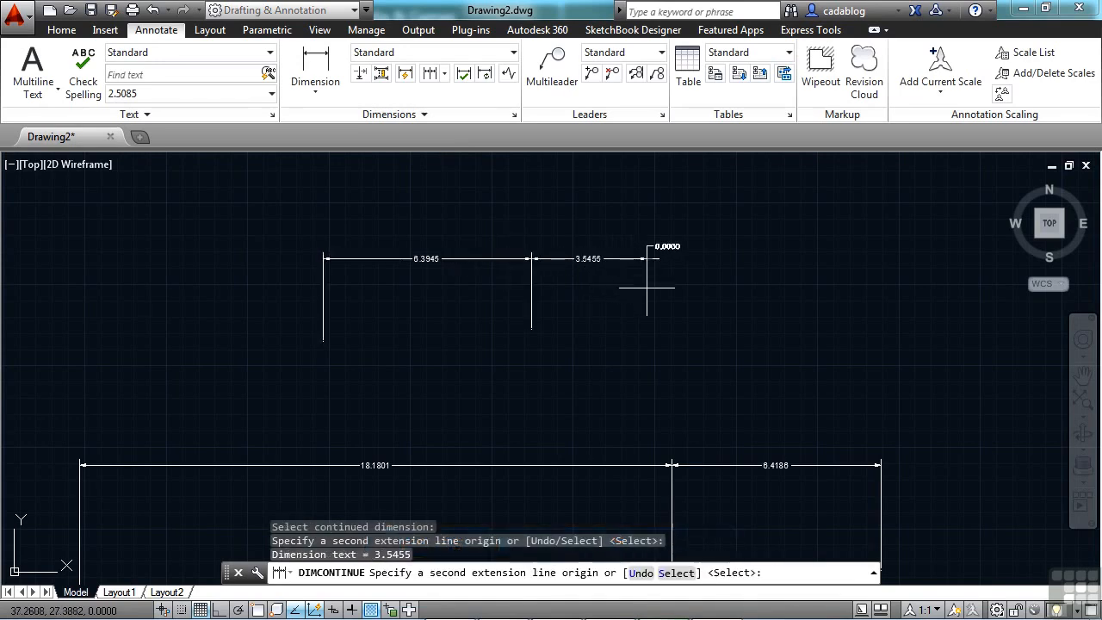
{"action": "key", "text": "Return"}
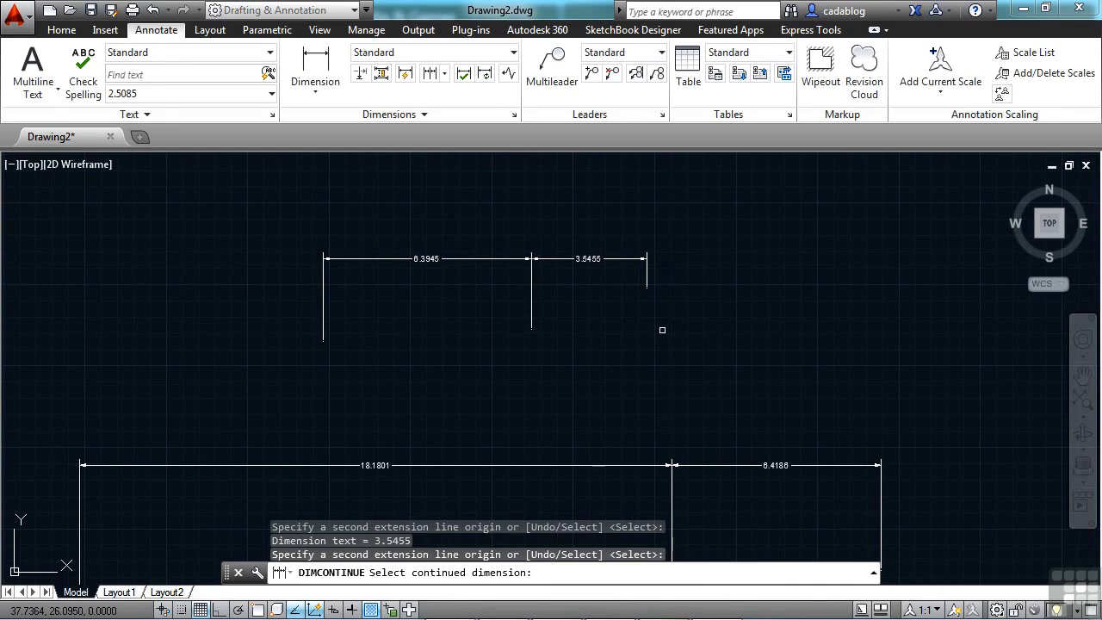
{"action": "key", "text": "Return"}
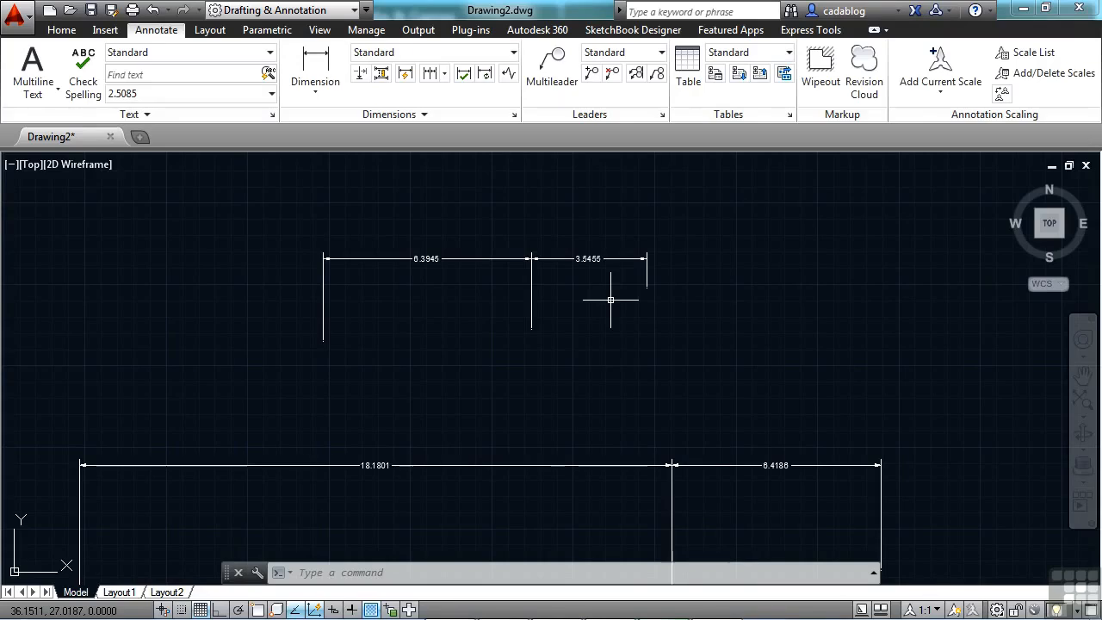
{"action": "key", "text": "Escape"}
{"action": "key", "text": "Escape"}
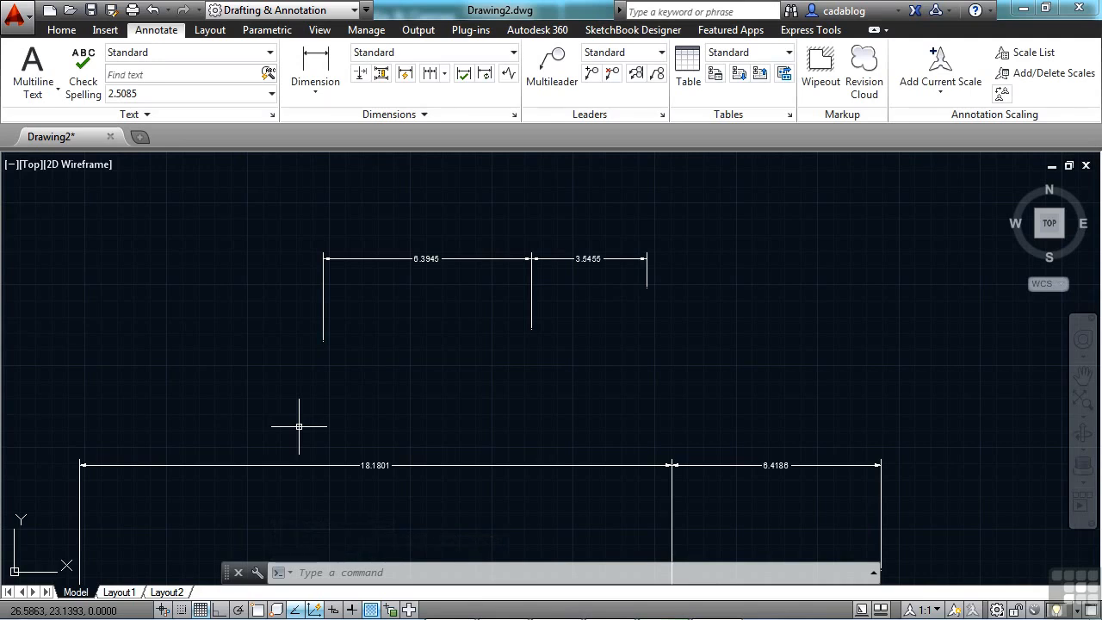
{"action": "type", "text": "line"}
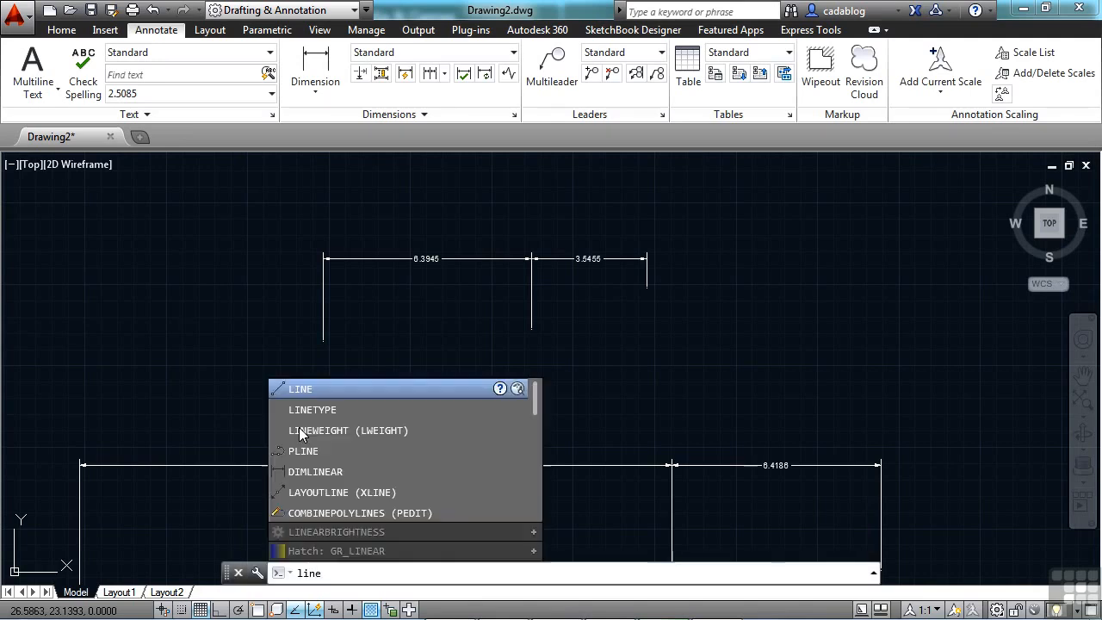
{"action": "key", "text": "Return"}
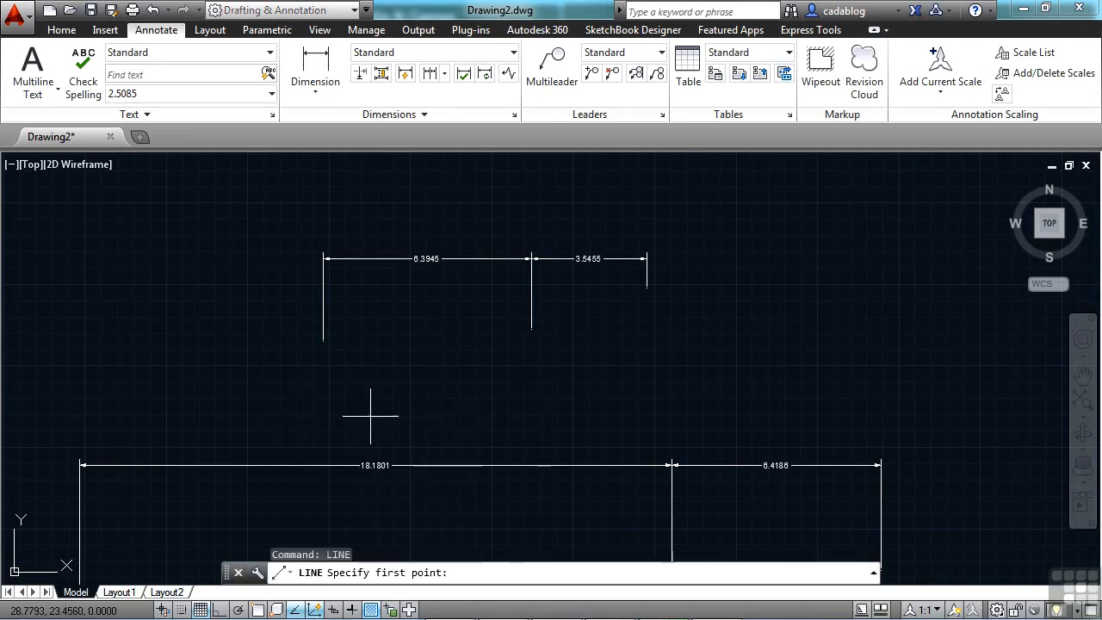
{"action": "left_click", "coordinate": [492, 380]}
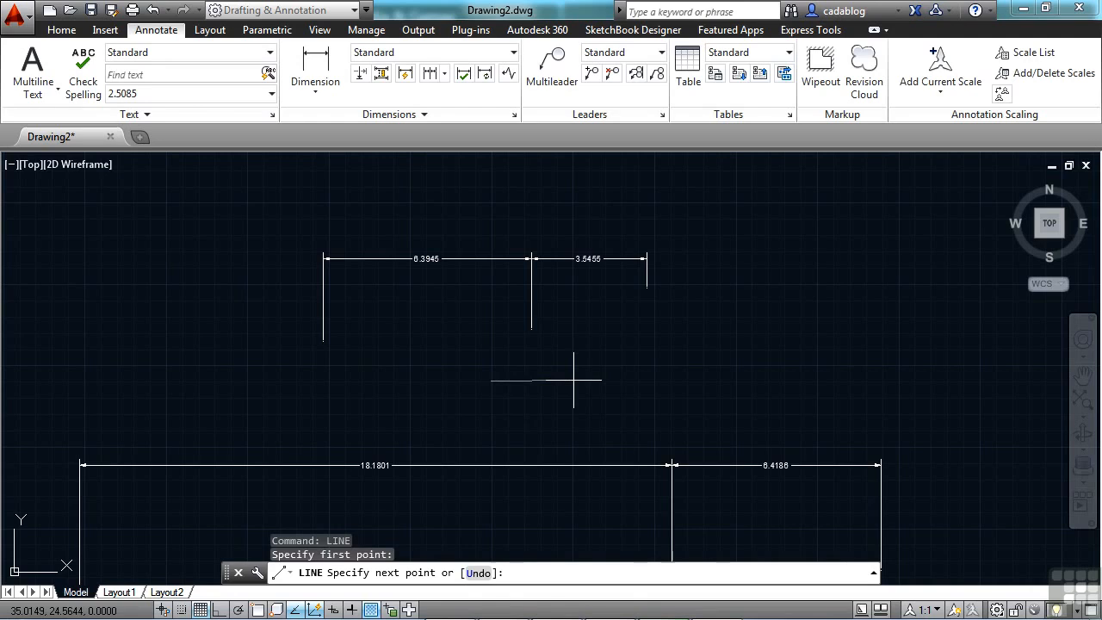
{"action": "key", "text": "Escape"}
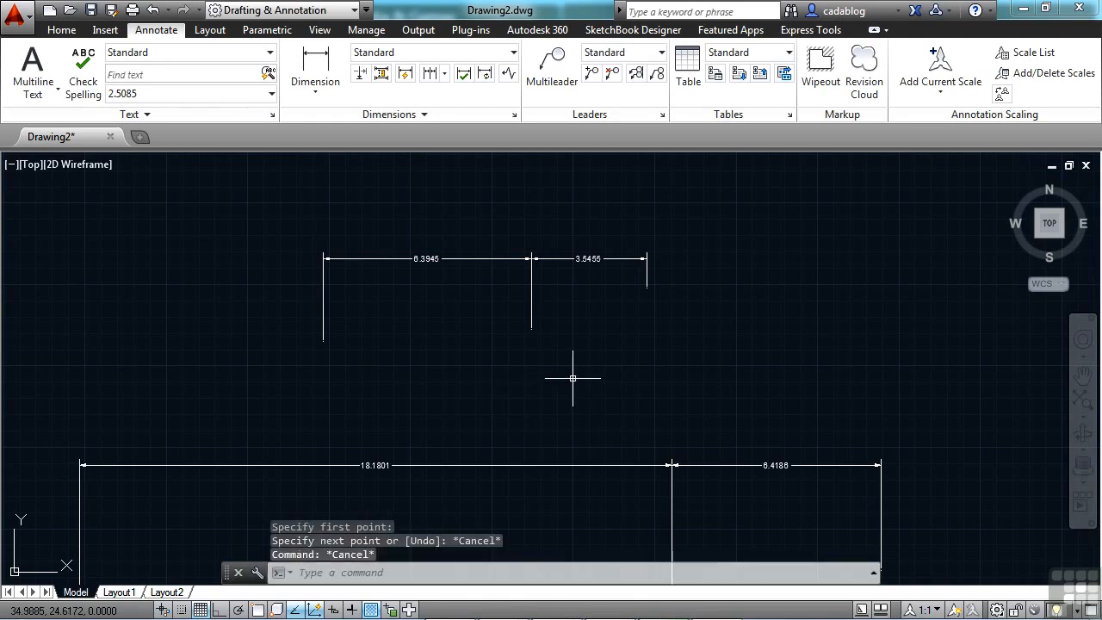
- Start a line between the upper and lower dimensions, and undo its first point with the Line command's Undo option
{"action": "type", "text": "l"}
{"action": "key", "text": "Return"}
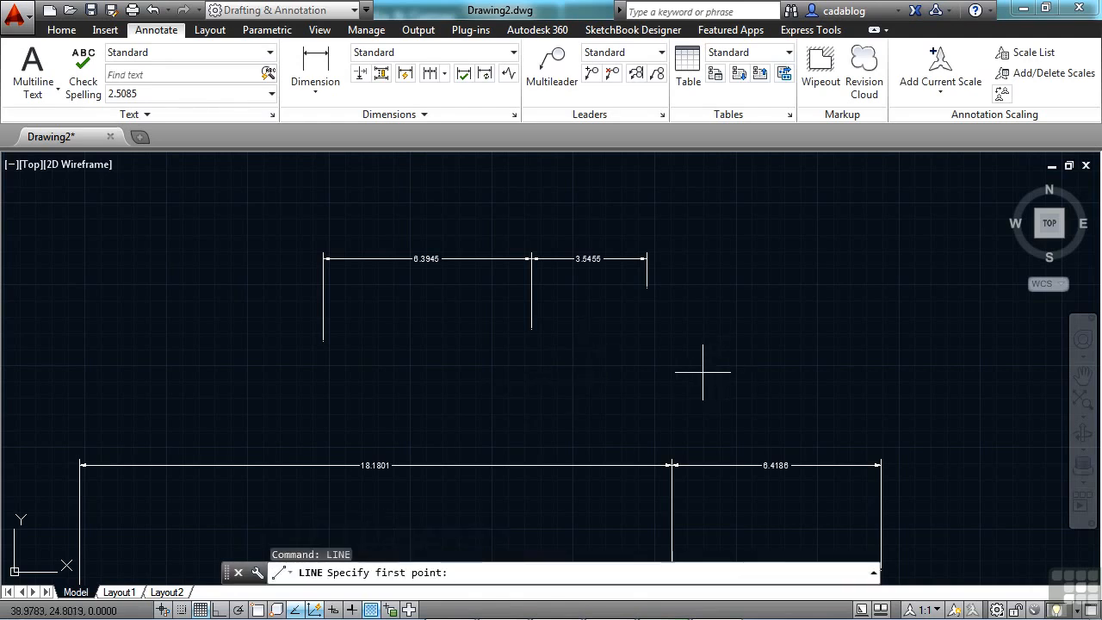
{"action": "left_click", "coordinate": [698, 373]}
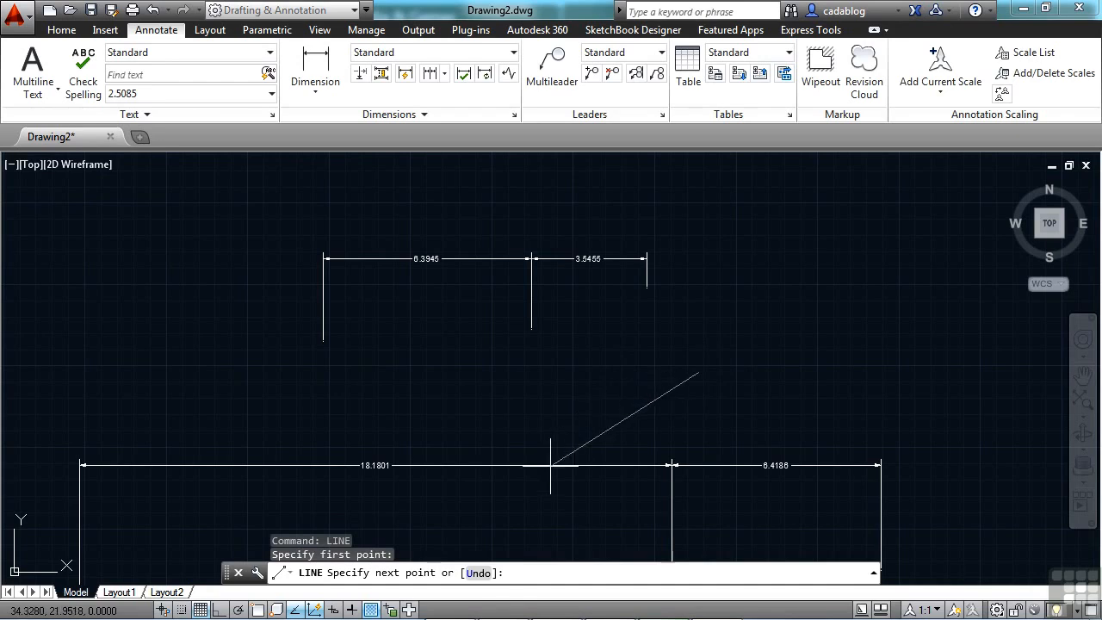
{"action": "left_click", "coordinate": [476, 573]}
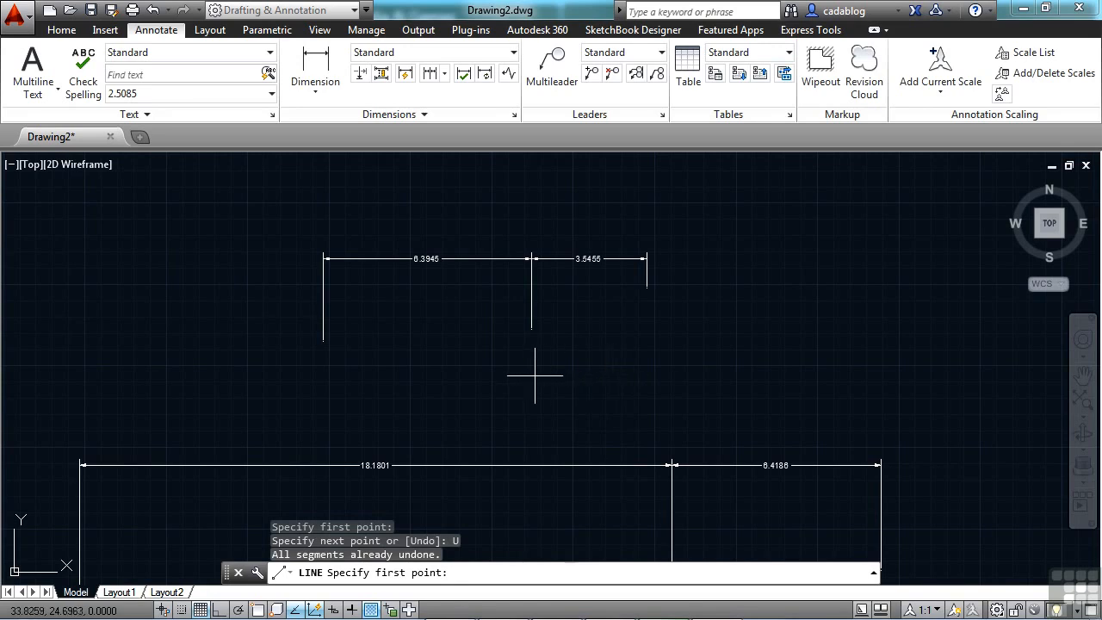
- Draw a slightly sloped line segment below the upper dimension, undo the segment within the Line command, and cancel the command
{"action": "left_click", "coordinate": [469, 383]}
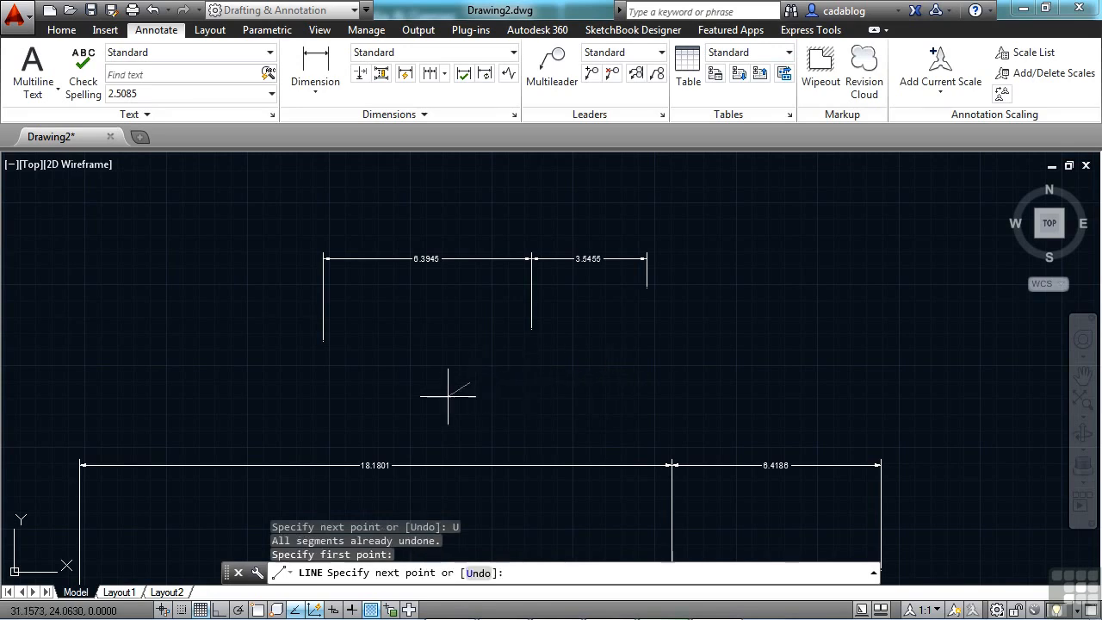
{"action": "left_click", "coordinate": [295, 396]}
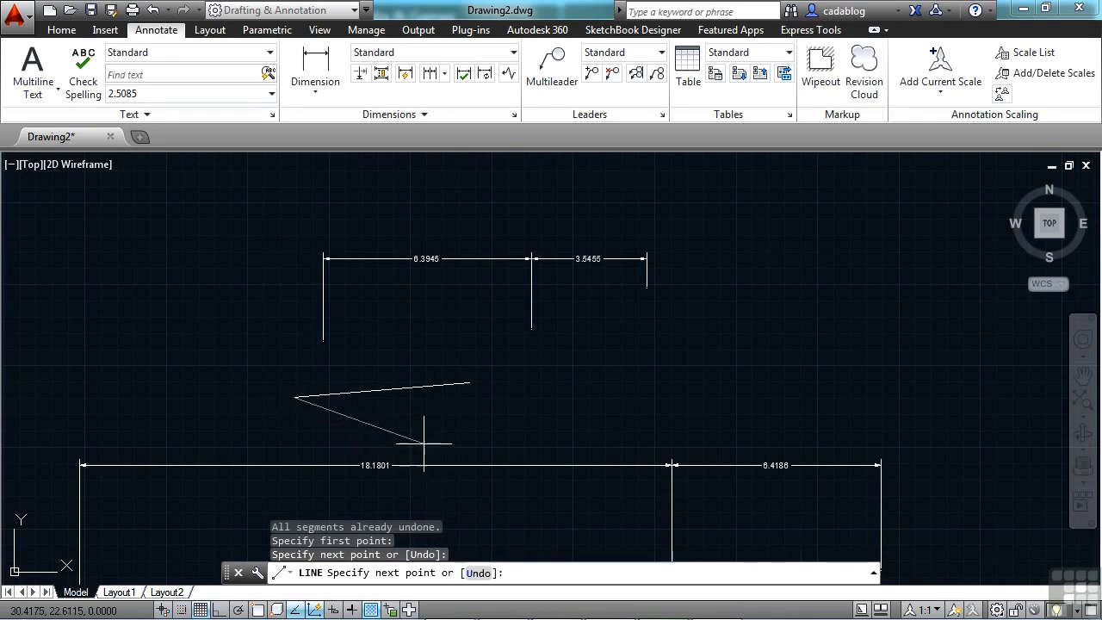
{"action": "type", "text": "u"}
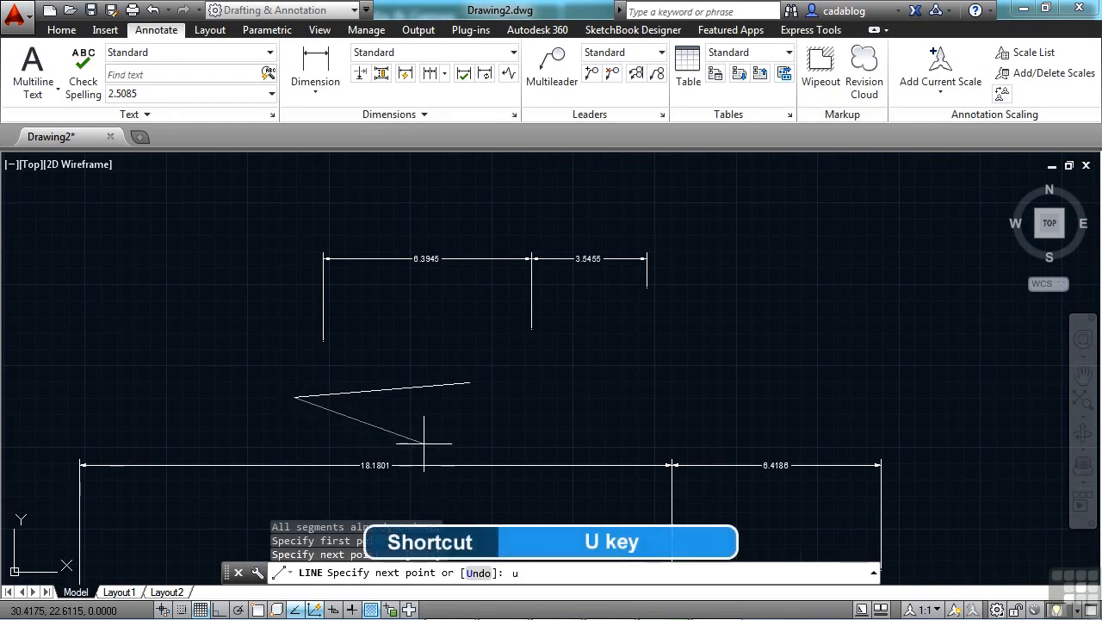
{"action": "key", "text": "Return"}
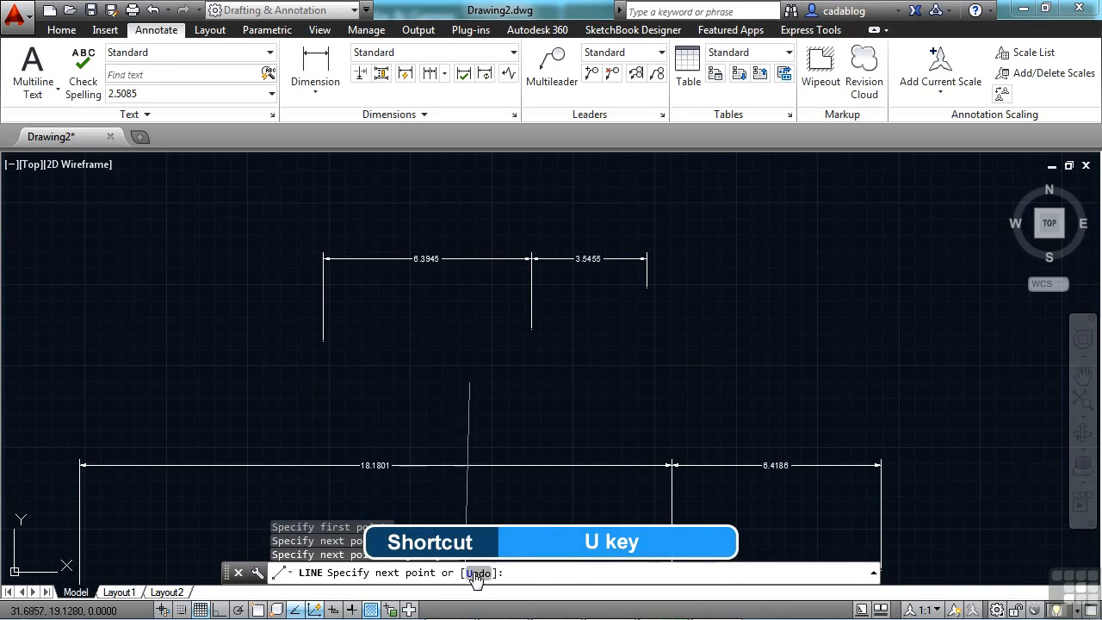
{"action": "key", "text": "Escape"}
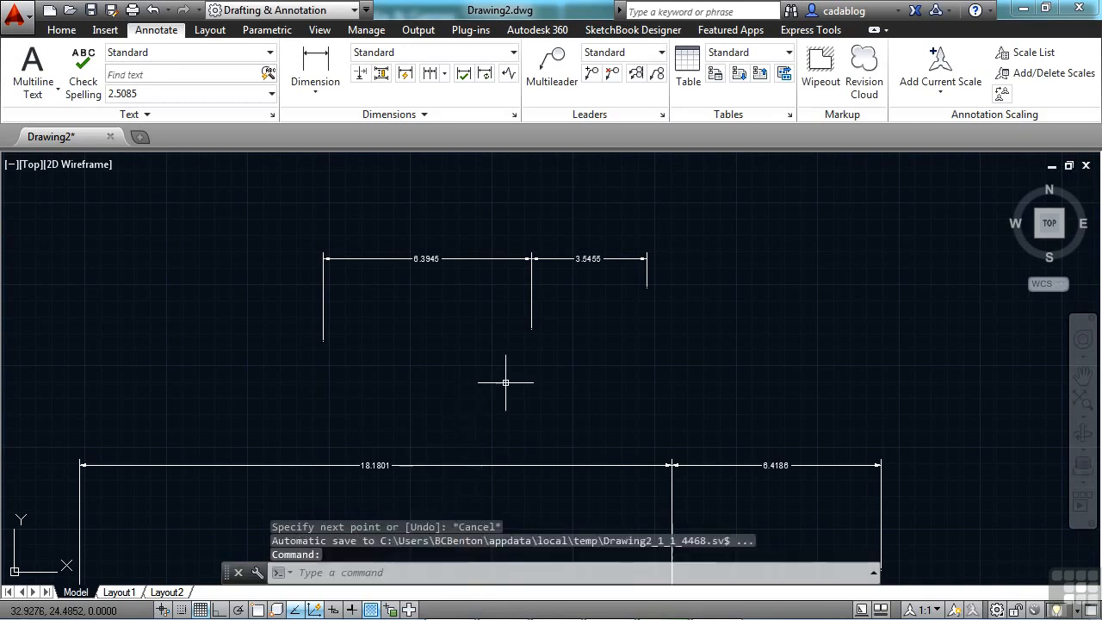